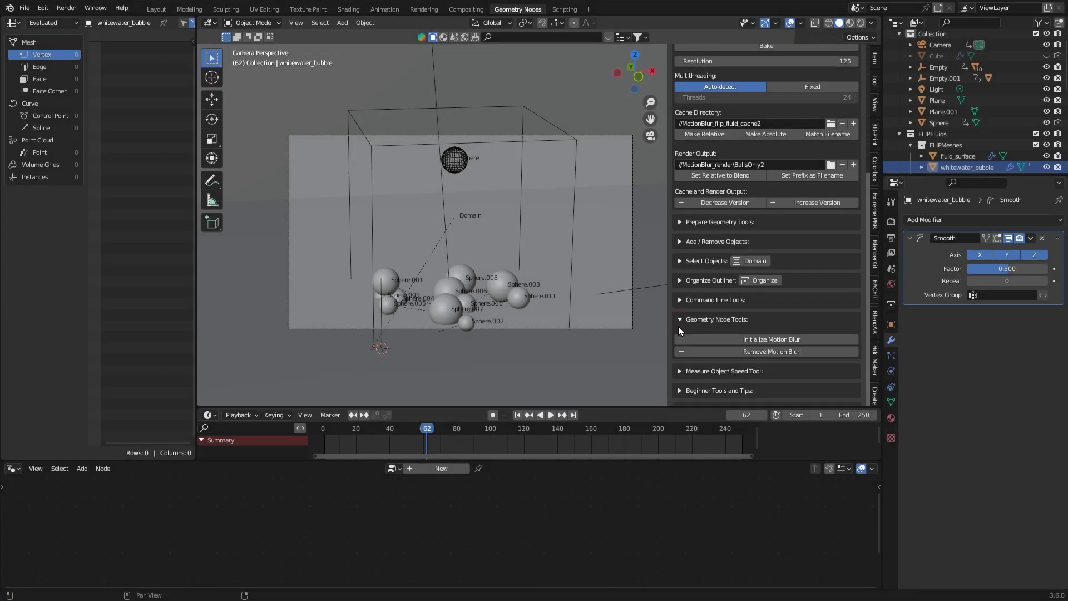
Inspect whitewater_bubble's motion blur node tree and preview the fluid in Rendered shading
left_click(811, 343)
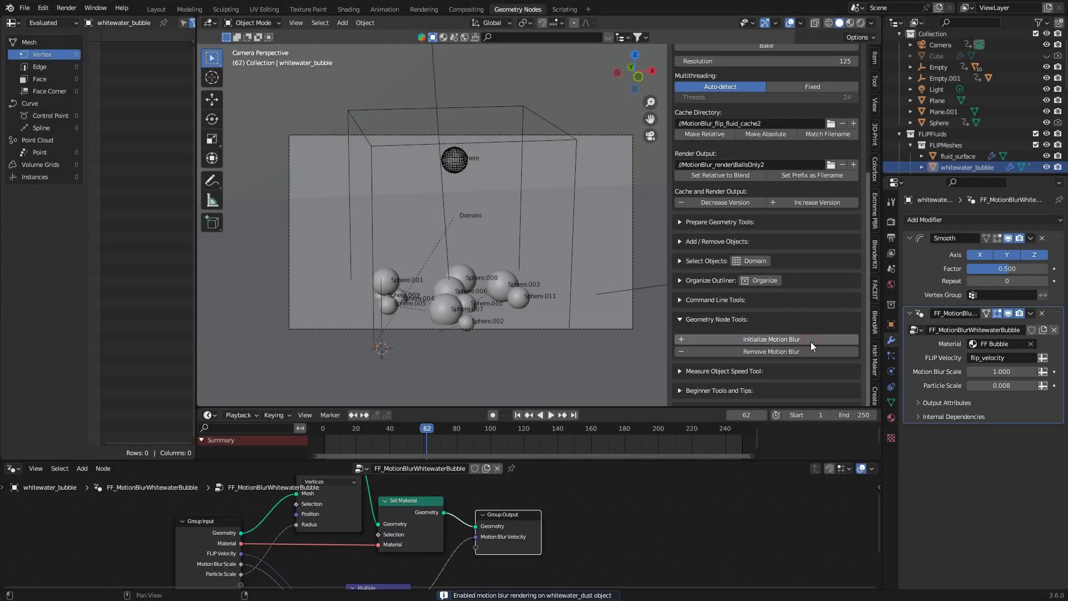
scroll(566, 532, "down", 1)
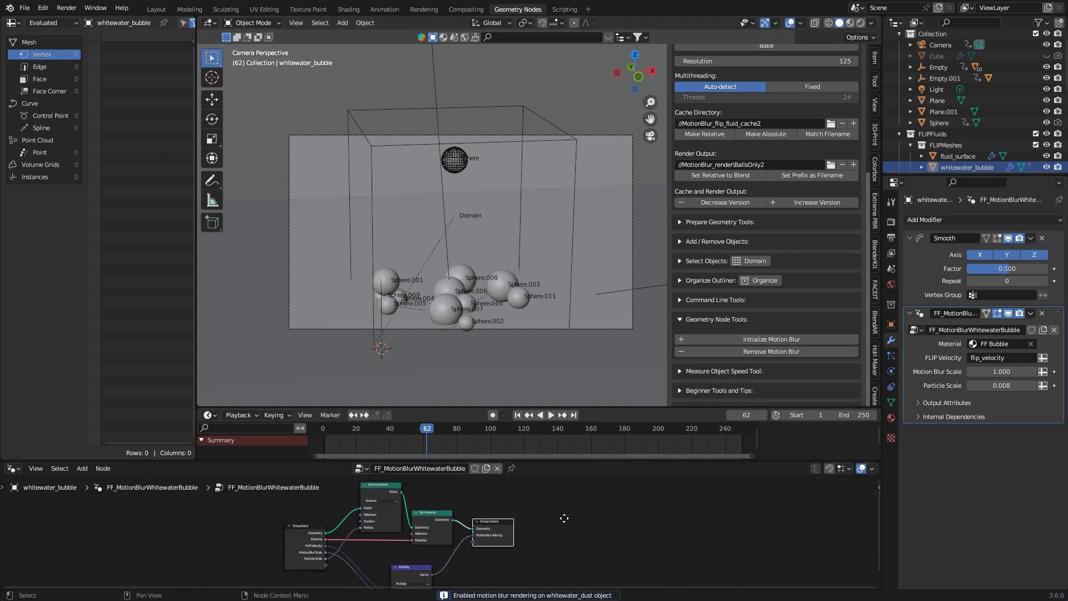
middle_click_drag(566, 532, 582, 508)
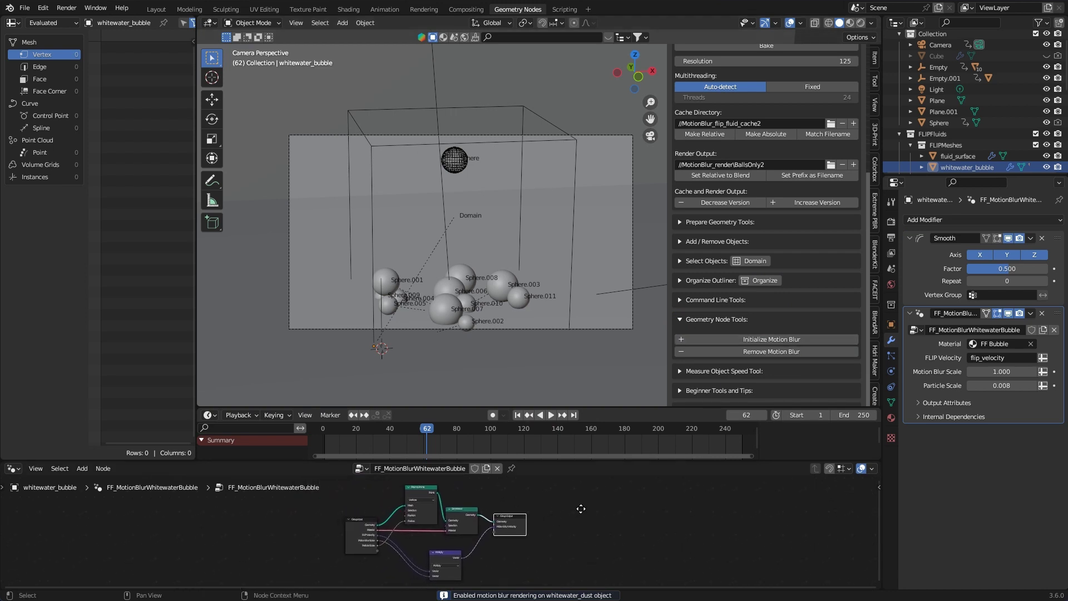
scroll(779, 330, "up", 2)
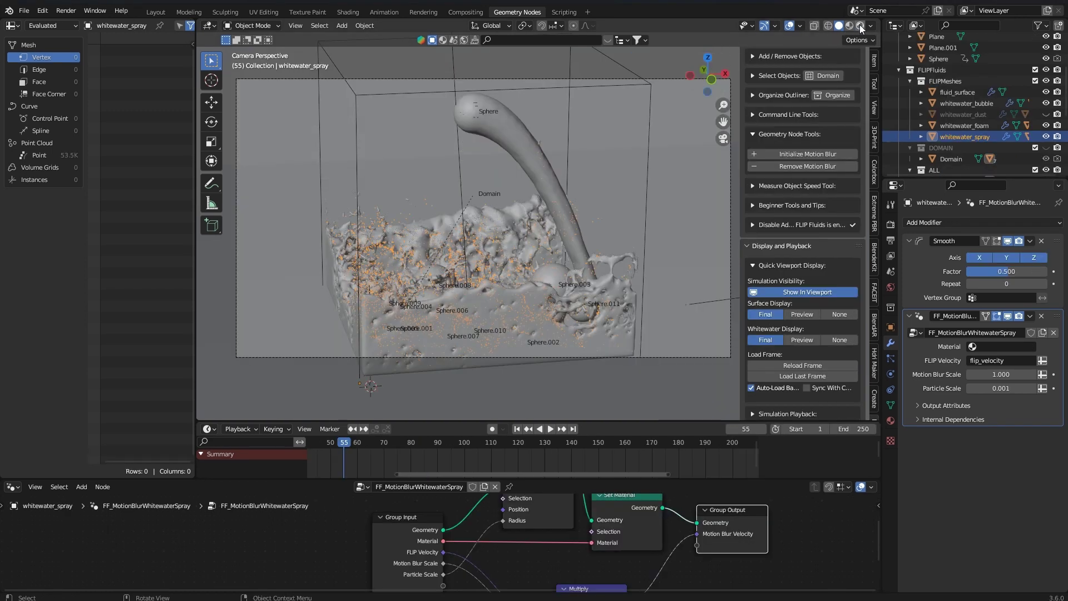
left_click(860, 24)
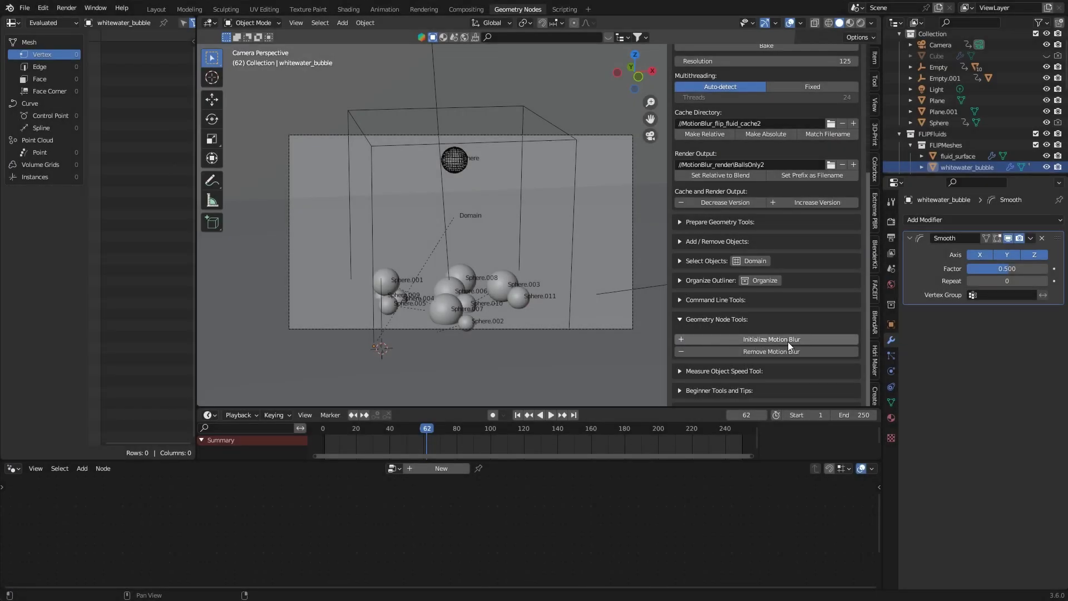
Re-add the motion blur modifier to whitewater_bubble with flip_velocity as its FLIP Velocity
left_click(811, 339)
scroll(567, 533, "down", 4)
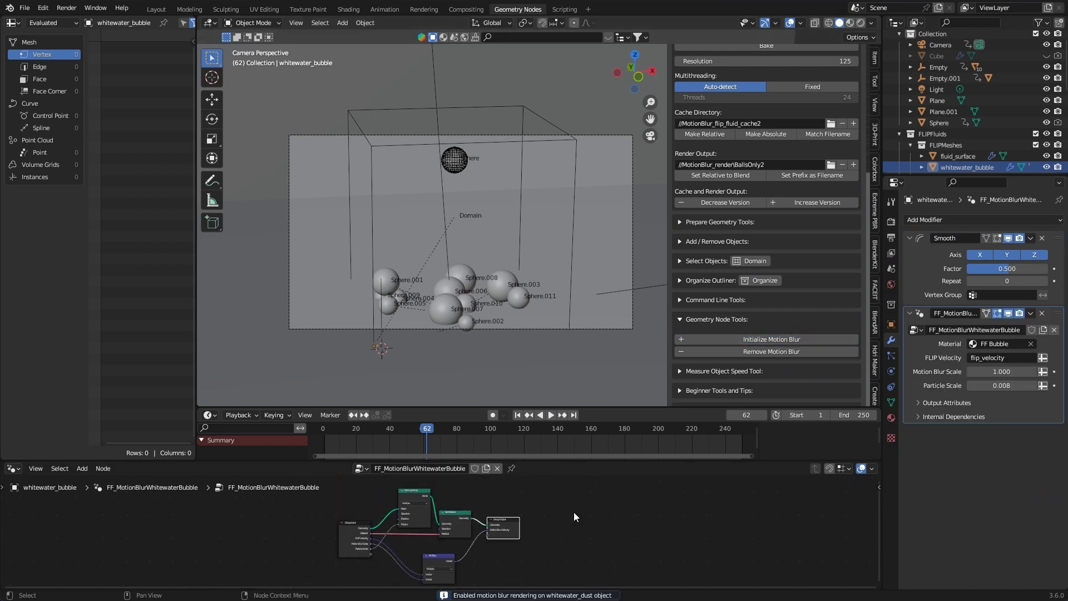
scroll(573, 512, "down", 2)
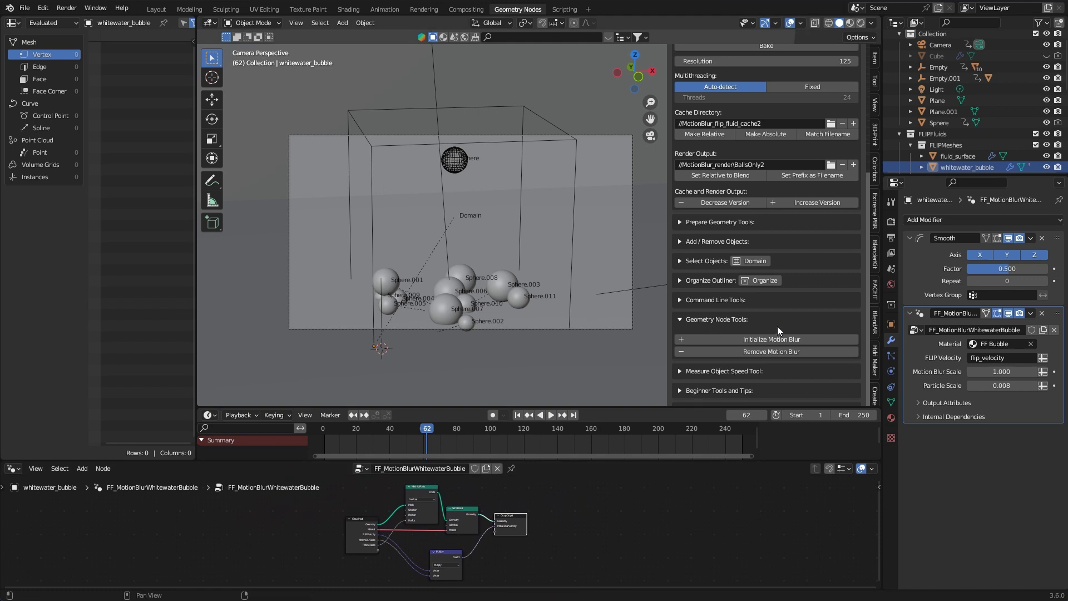
scroll(779, 329, "up", 3)
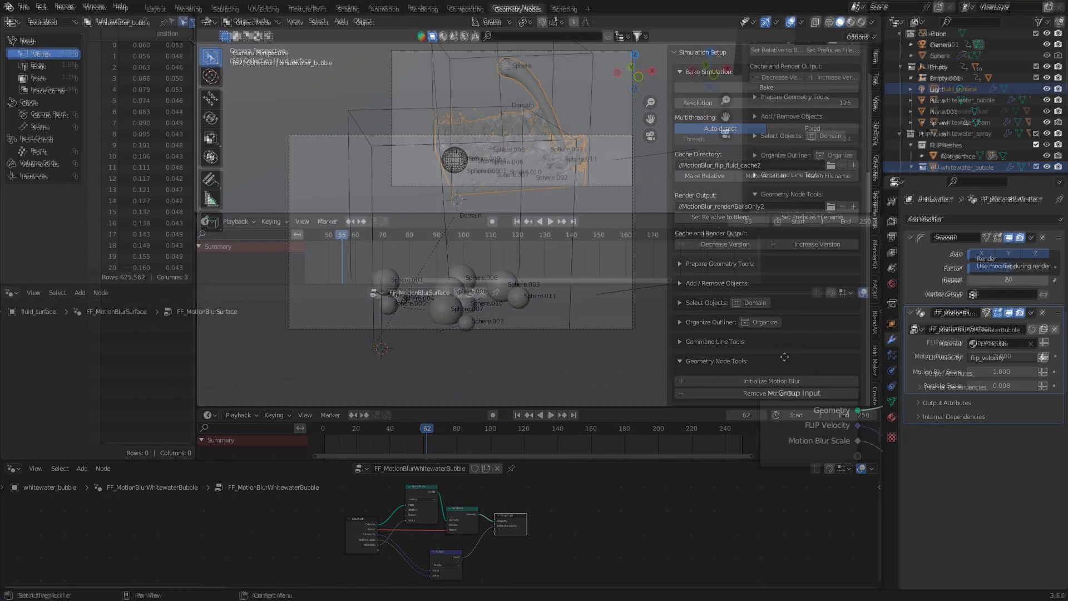
middle_click_drag(662, 359, 384, 353)
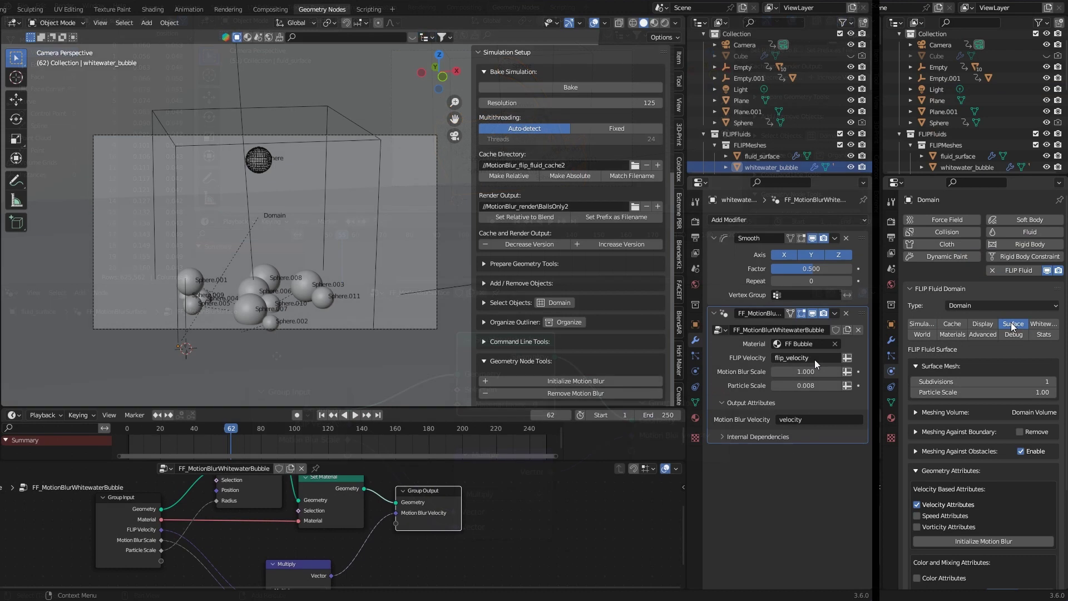
left_click(815, 359)
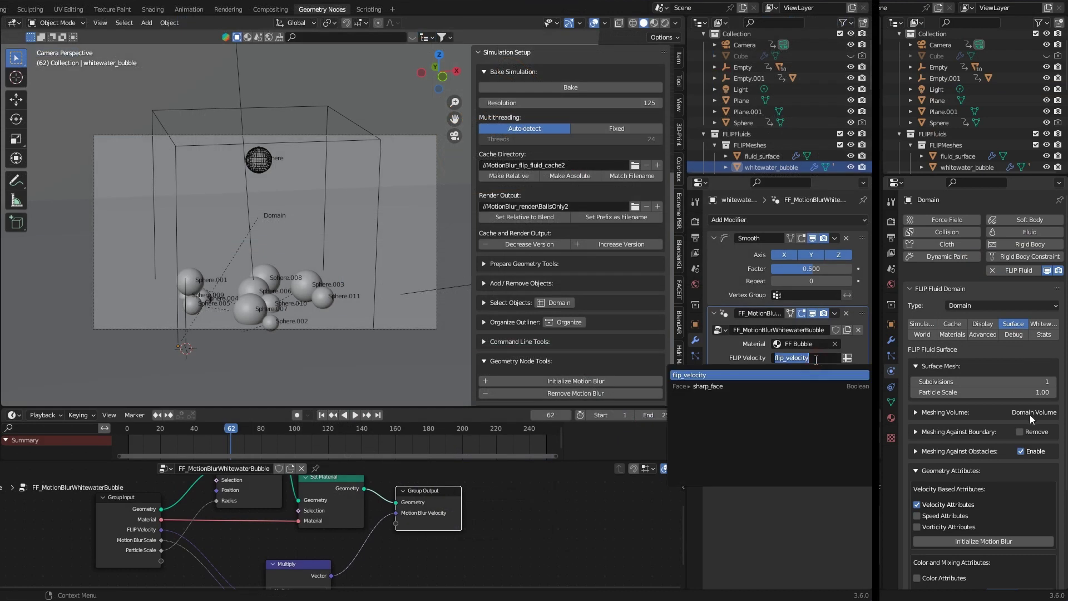
scroll(1030, 415, "down", 5)
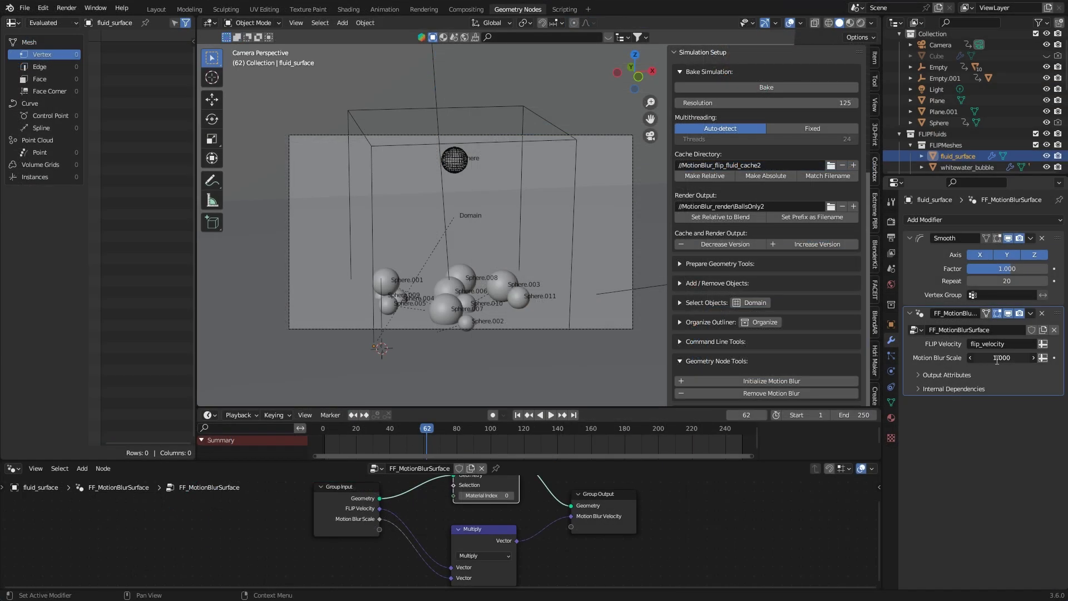
Set the Motion Blur Scale to 0.5, then settle on 1.000
left_click(997, 360)
type("0.5")
key("Return")
left_click(1010, 356)
left_click(1025, 357)
type("1")
key("Return")
scroll(974, 101, "down", 3)
Check the FF_MotionBlur modifiers on whitewater_bubble, dust, foam and spray in turn
left_click(967, 101)
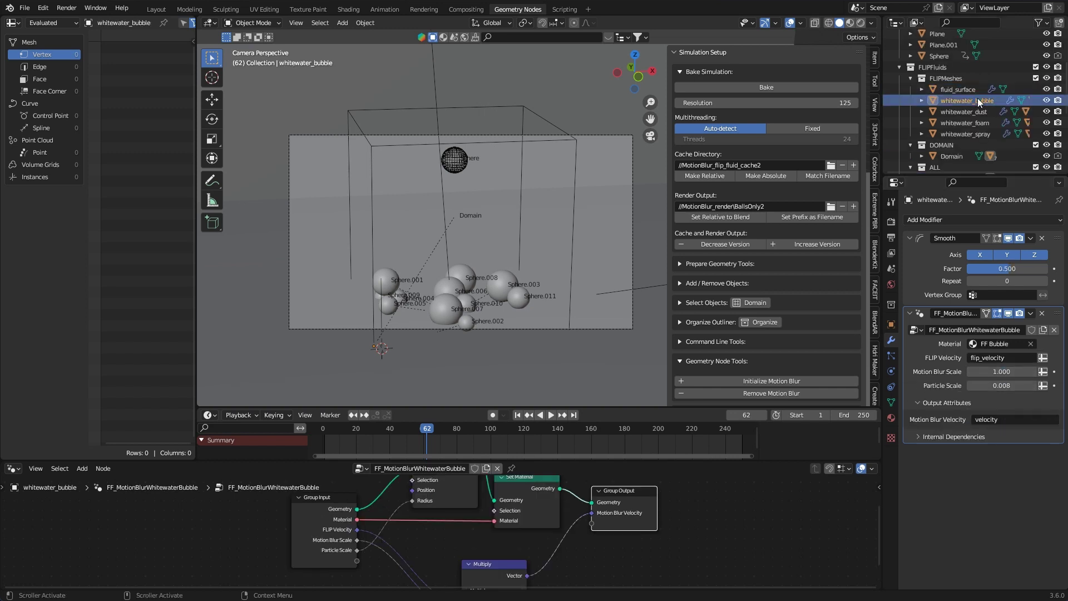
left_click(968, 111)
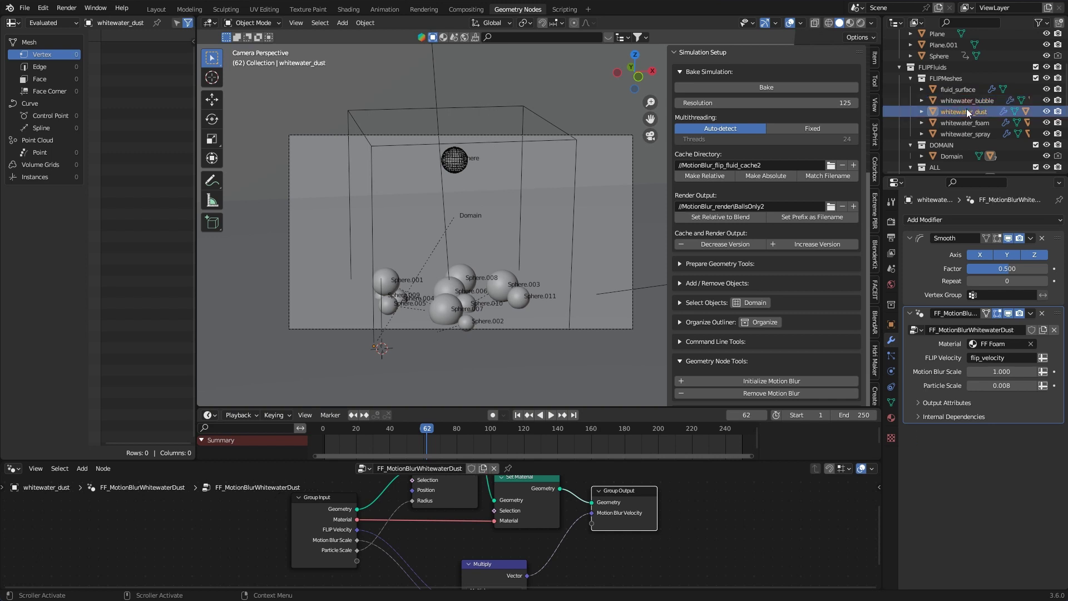
left_click(982, 125)
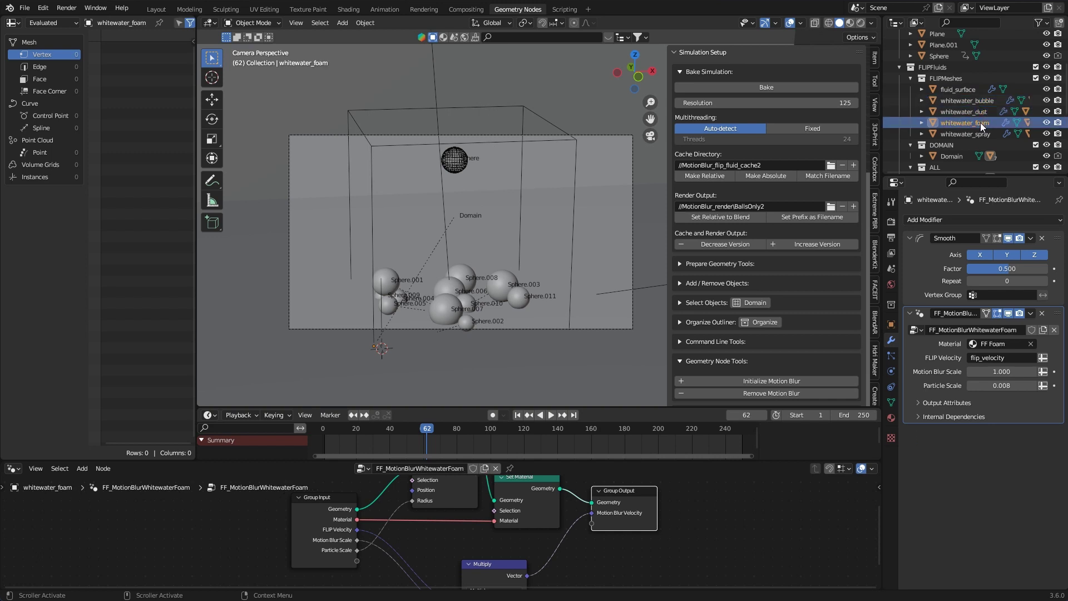
left_click(973, 135)
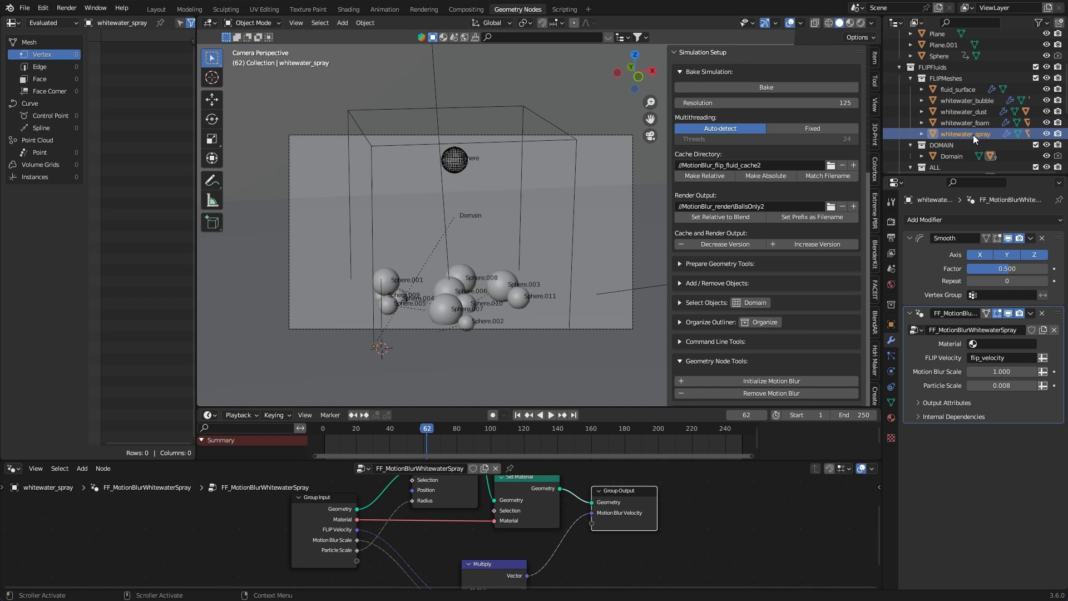
left_click(978, 105)
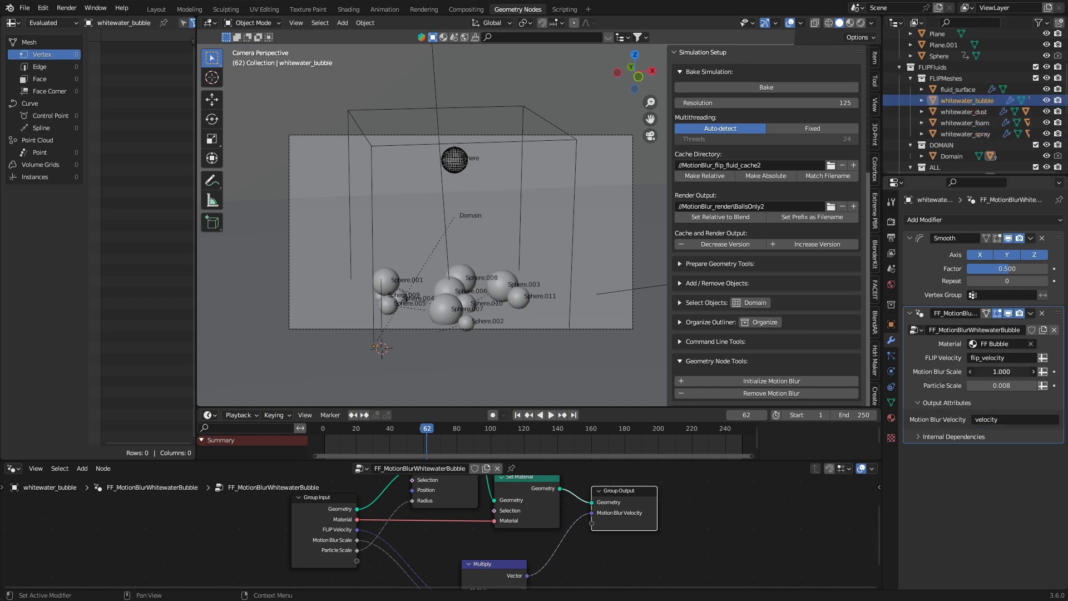
key("Return")
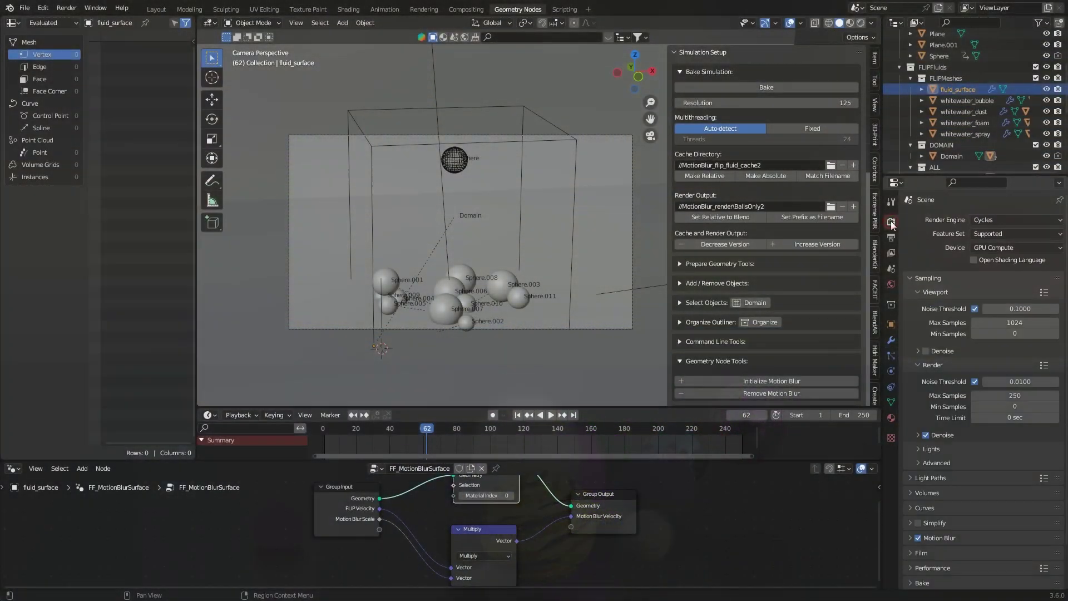
Expand the Cycles Motion Blur panel and toggle it off and back on, shutter 0.50 centred on frame
scroll(979, 362, "down", 2)
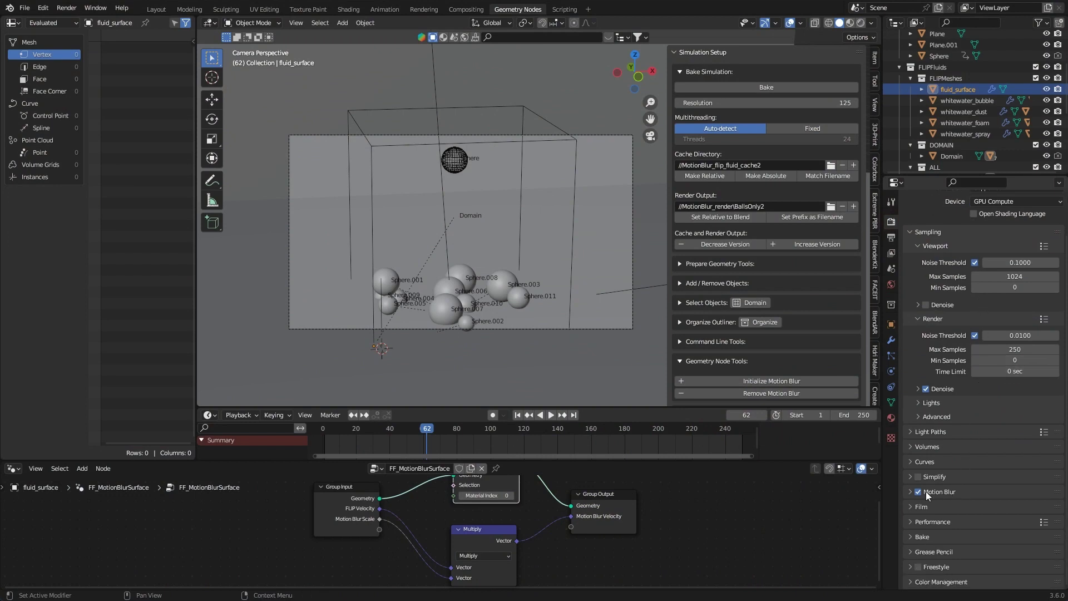
left_click(910, 492)
scroll(909, 492, "down", 3)
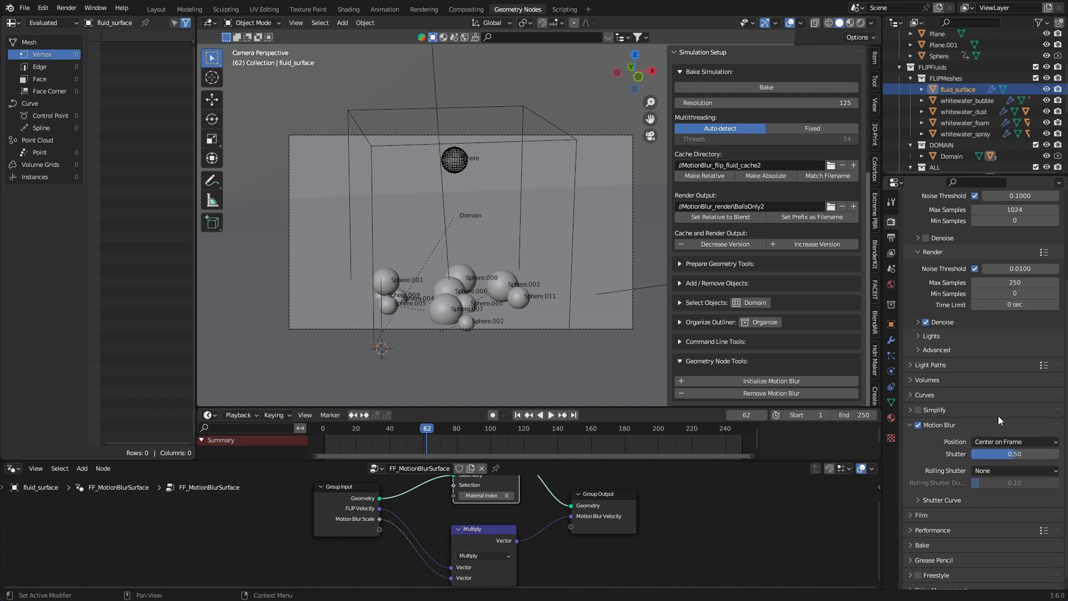
double_click(919, 425)
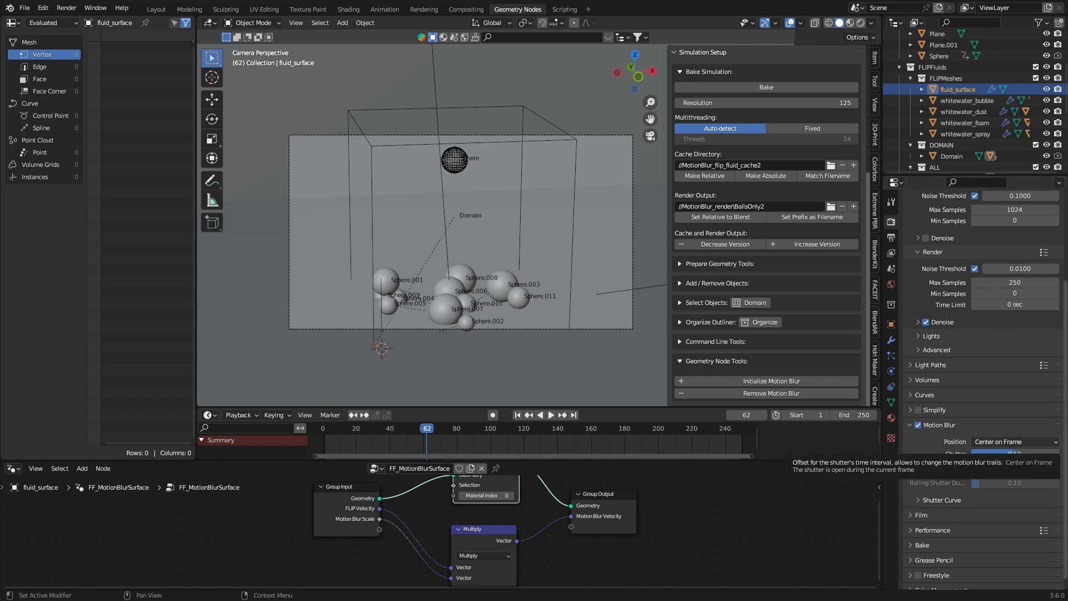
Select the fluid Domain and inspect its FLIP Fluid world scale settings
left_click(749, 304)
left_click(892, 371)
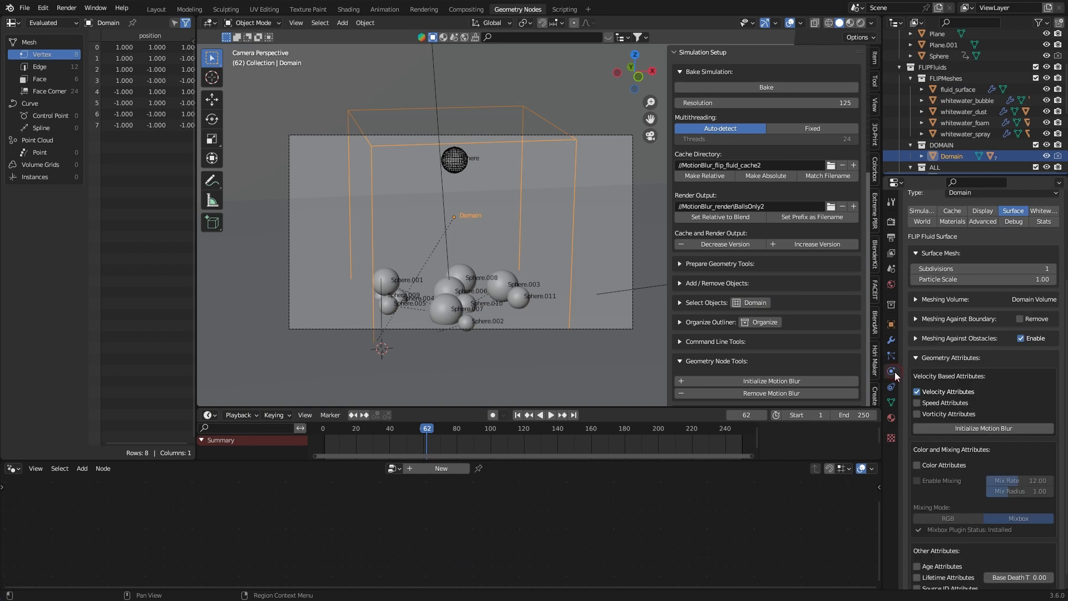
scroll(957, 385, "up", 2)
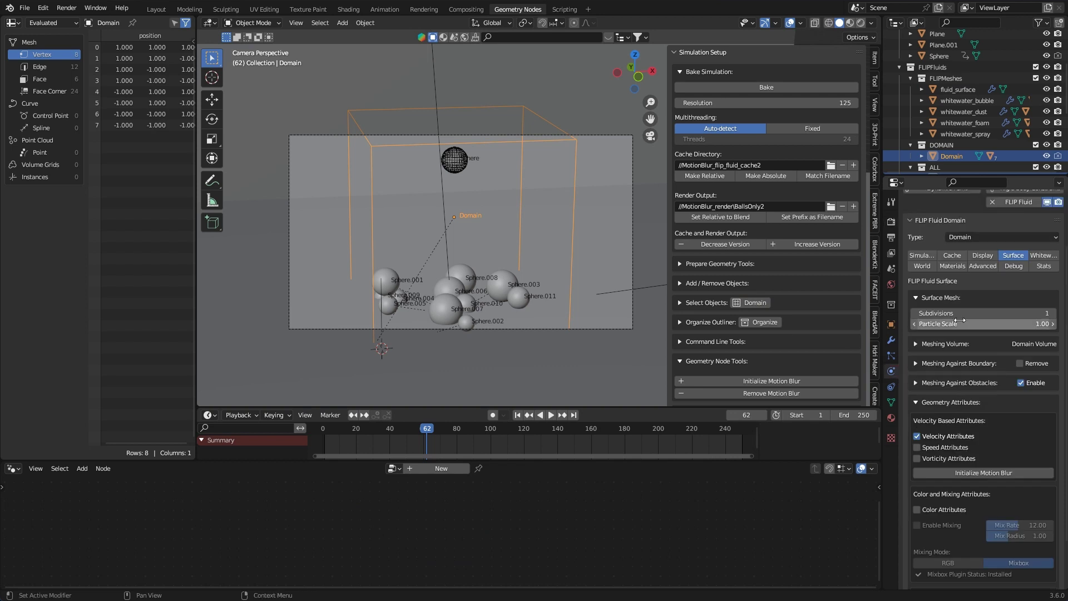
left_click(926, 268)
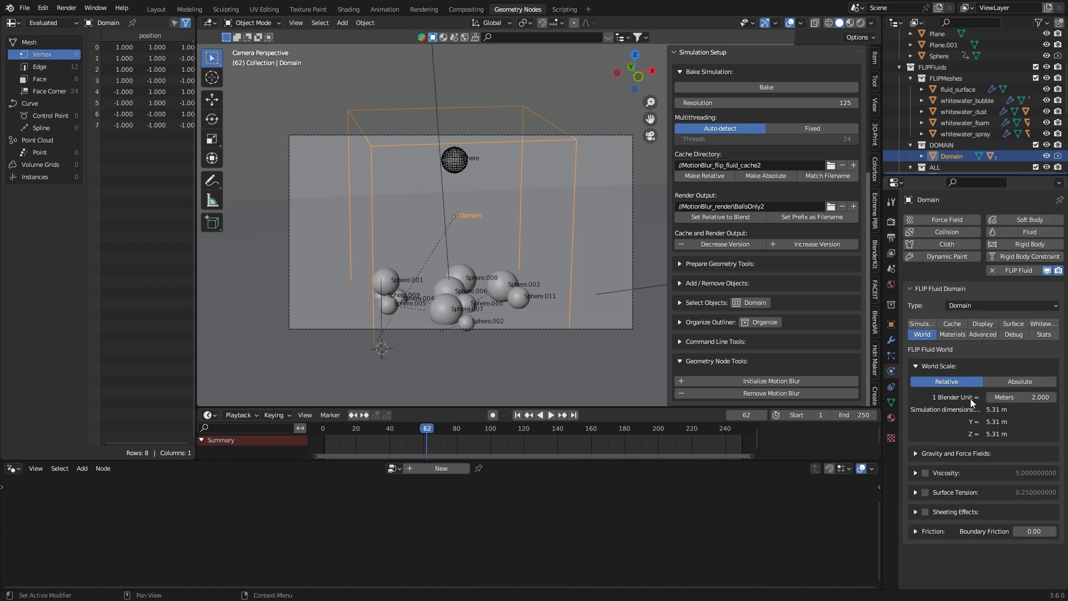
left_click(1031, 397)
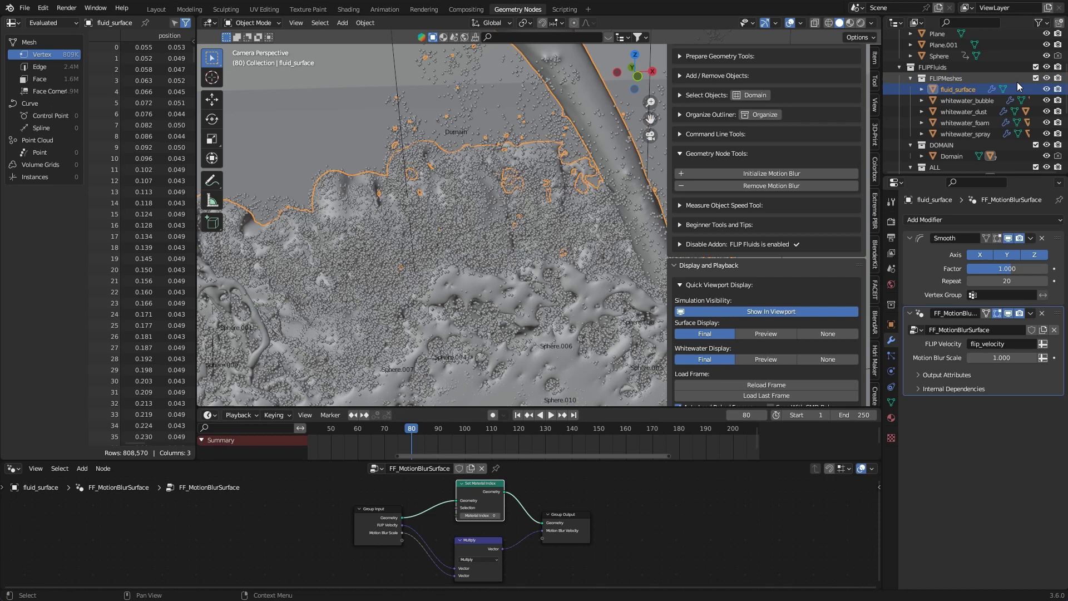
Hide the whitewater objects and domain, then unhide and select whitewater_foam
left_click_drag(1047, 101, 1046, 145)
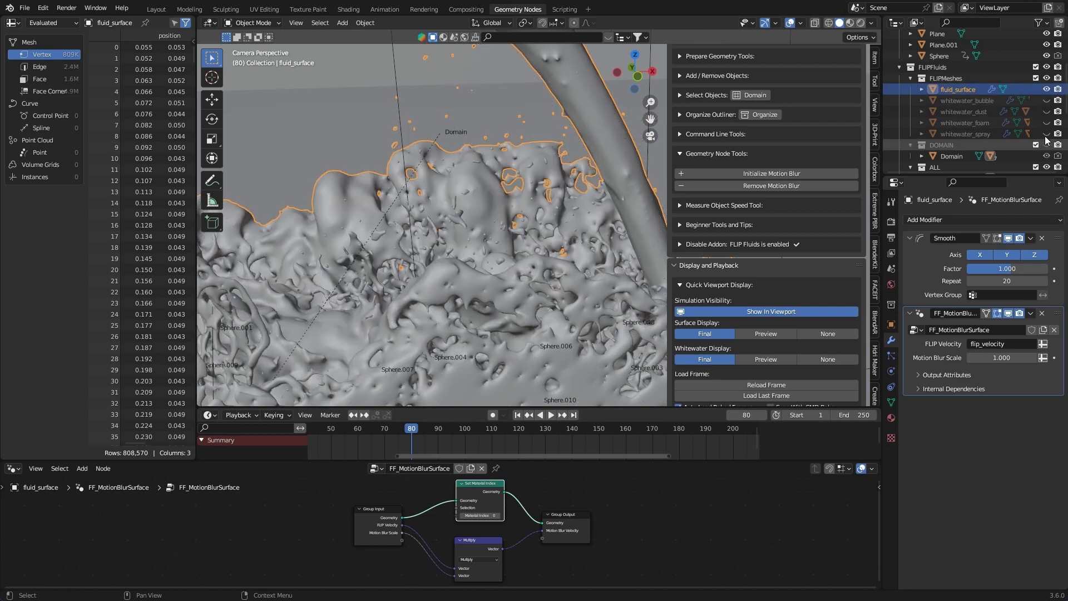
left_click(1047, 122)
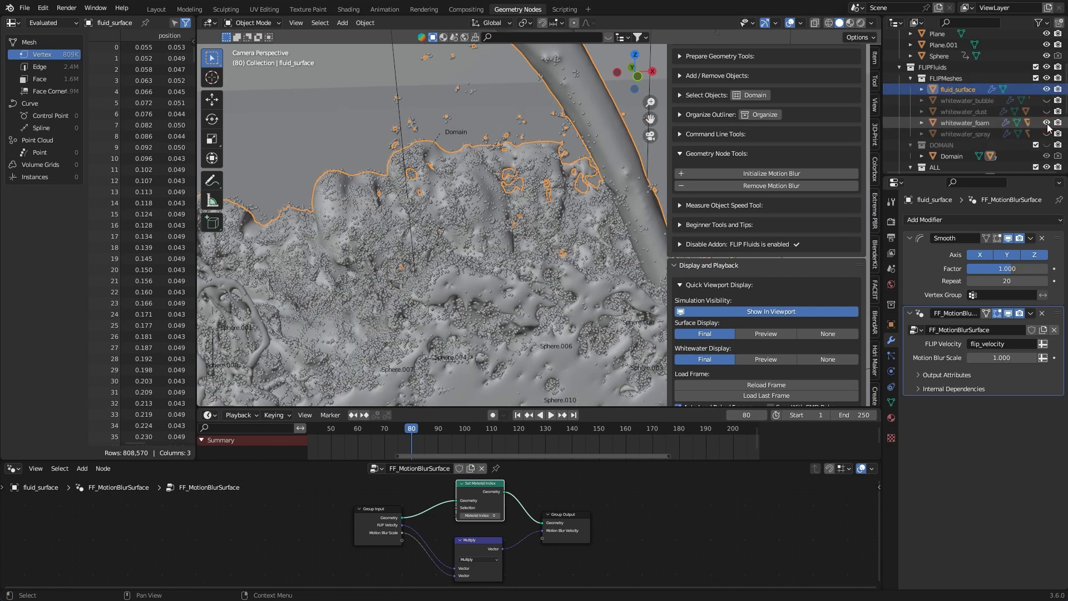
left_click(966, 122)
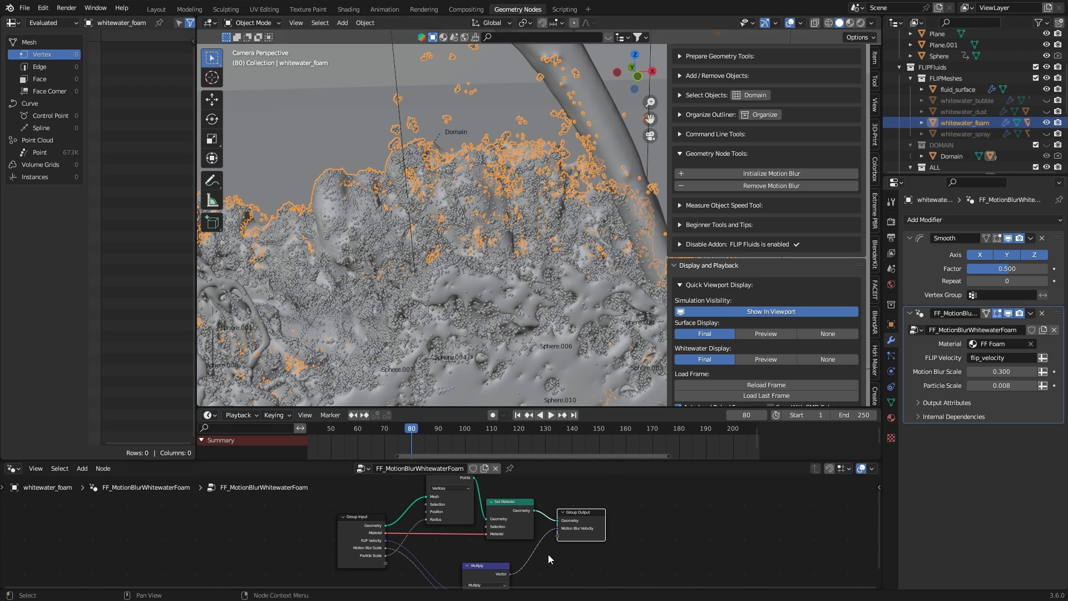
Enlarge the timeline and Geometry Node editor areas by dragging their borders
scroll(539, 541, "up", 2)
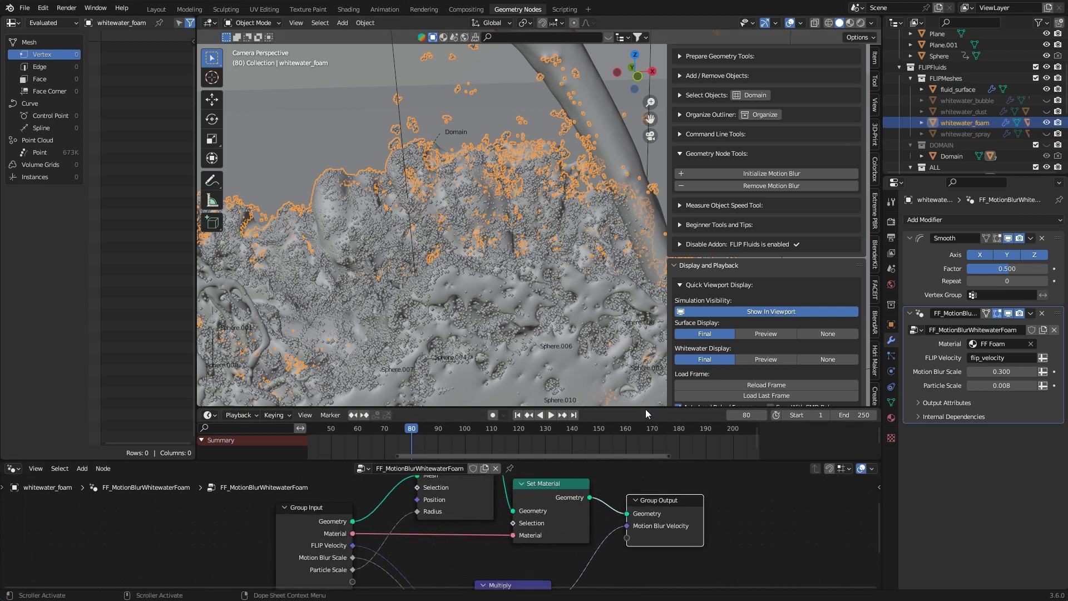
left_click_drag(645, 408, 668, 348)
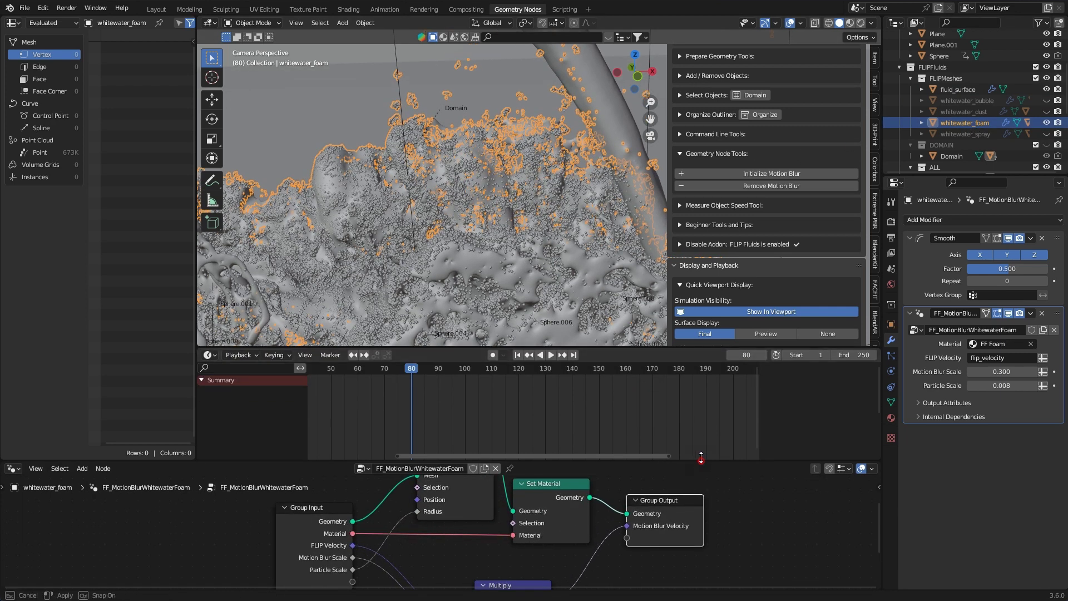
left_click_drag(700, 459, 702, 401)
middle_click_drag(708, 480, 776, 533)
Inspect the foam's Group Input, Mesh to Points, Set Material, Multiply and Group Output nodes
left_click(409, 461)
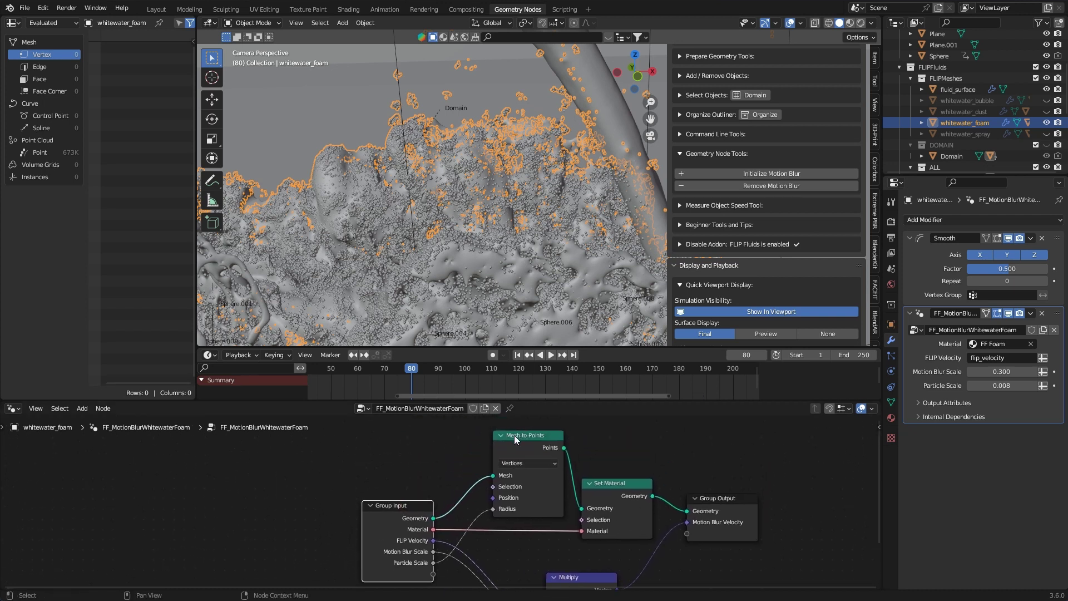
left_click_drag(514, 435, 494, 435)
left_click(608, 485)
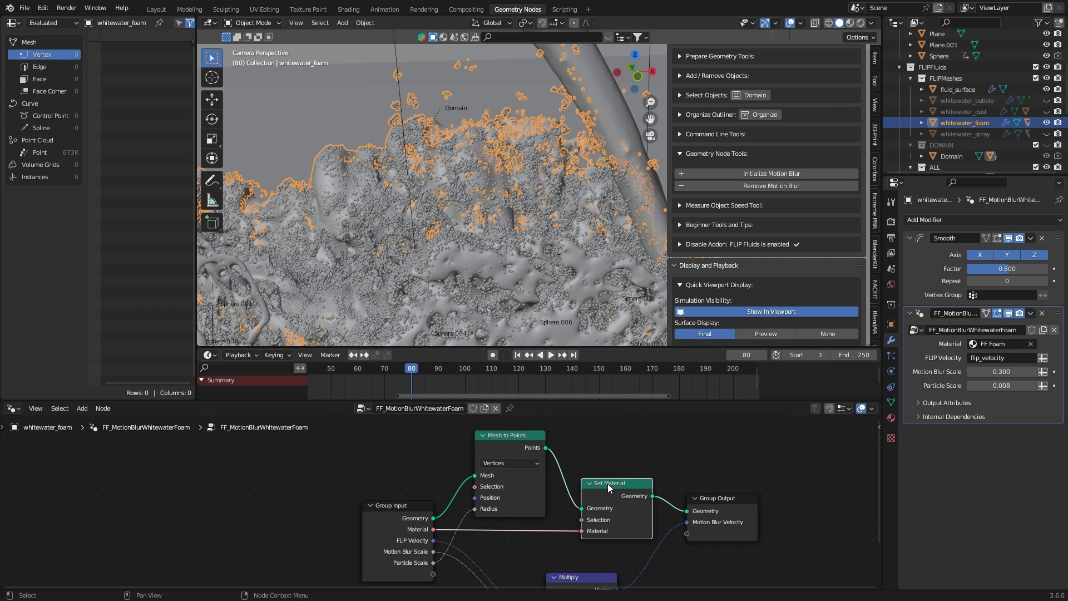
middle_click_drag(801, 545, 801, 490)
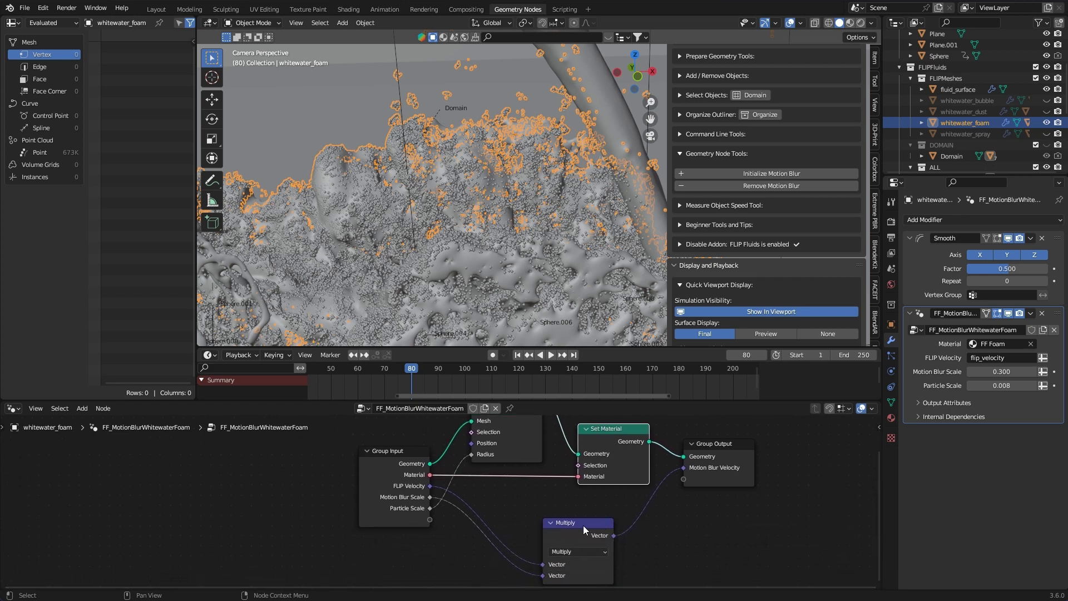
left_click(702, 446)
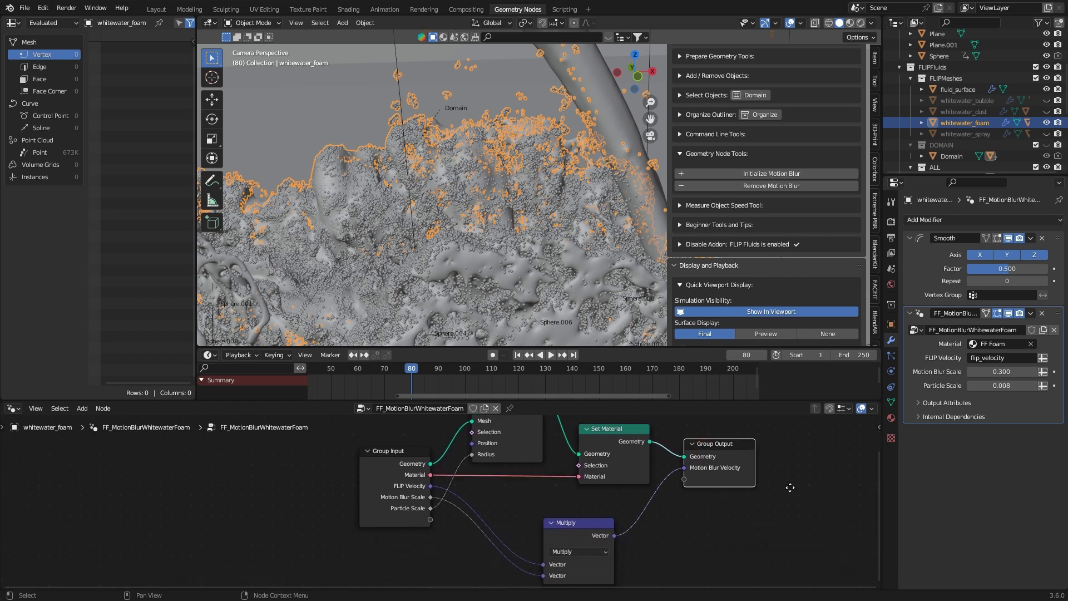
middle_click_drag(717, 493, 732, 518)
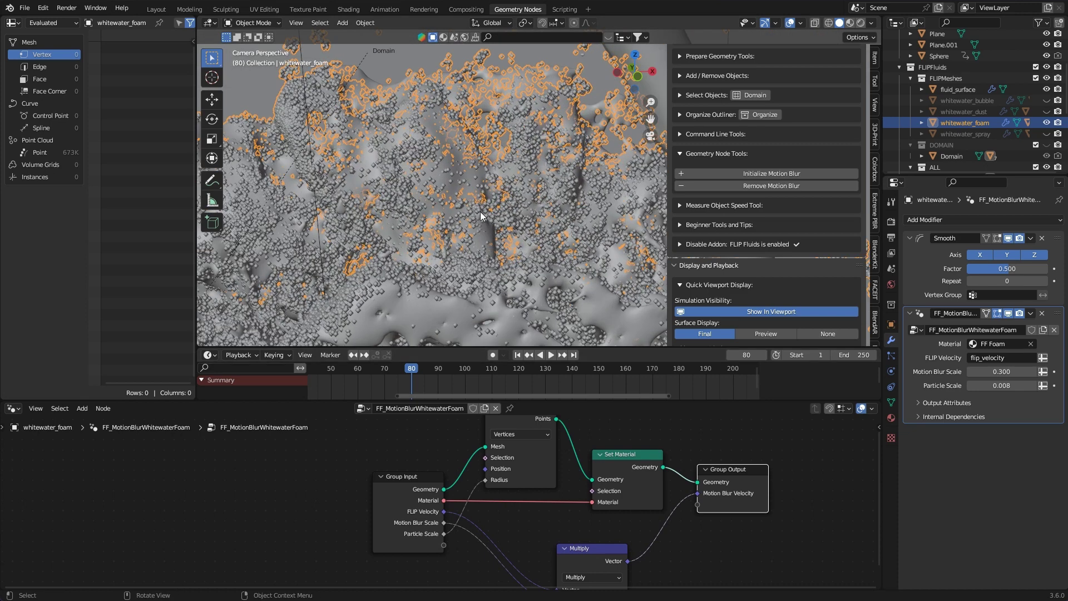
Raise the foam Particle Scale to 0.004, preview it rendered, readjust, and stop playback
middle_click_drag(482, 218, 501, 228)
mouse_move(1010, 385)
left_mouse_down()
mouse_move(1048, 385)
mouse_move(1027, 385)
left_mouse_up()
left_click(861, 22)
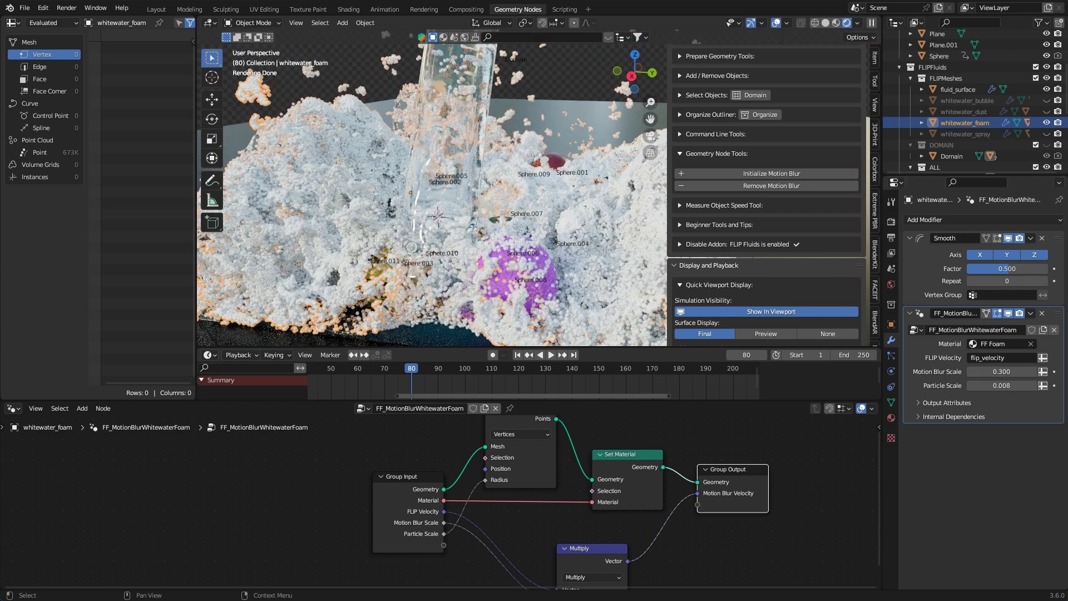
middle_click_drag(514, 239, 568, 268)
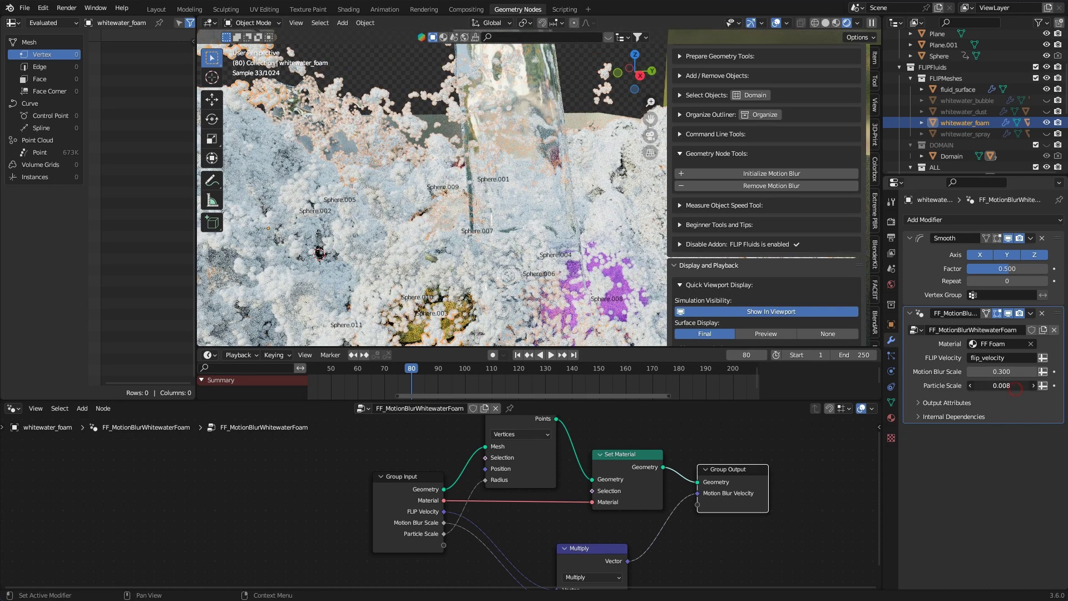
left_click_drag(1001, 386, 1024, 386)
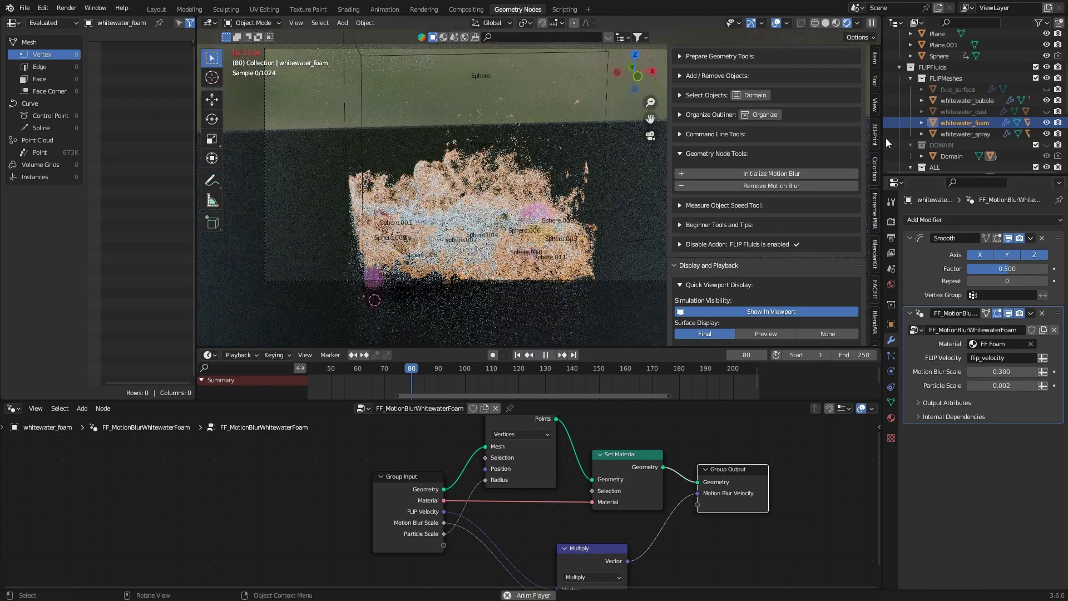
key("space")
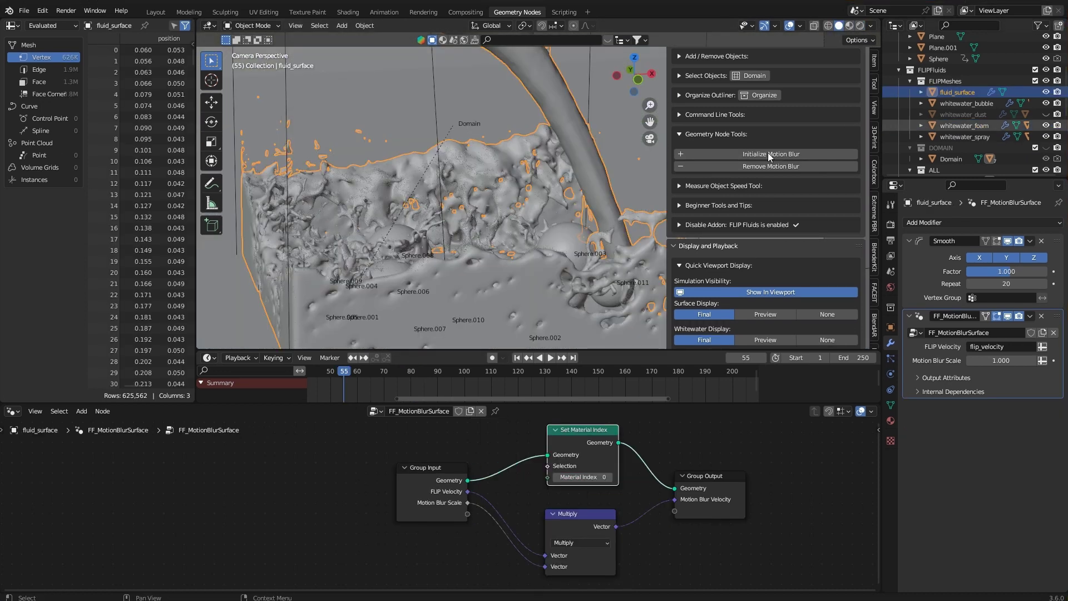
Select whitewater_bubble and keep FF Bubble as its modifier material
scroll(625, 238, "down", 5)
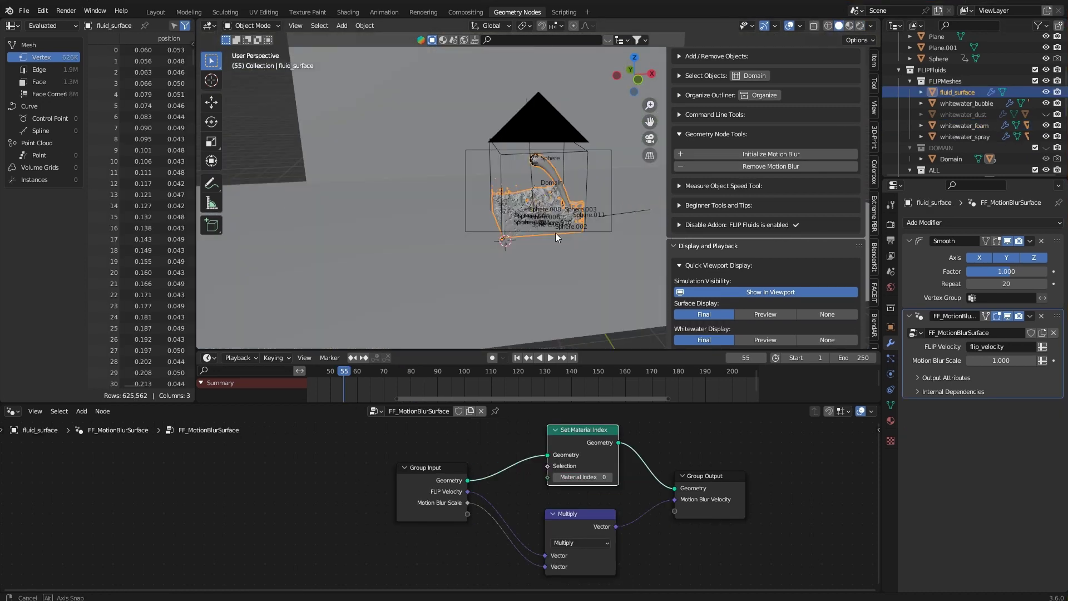
left_click(944, 102)
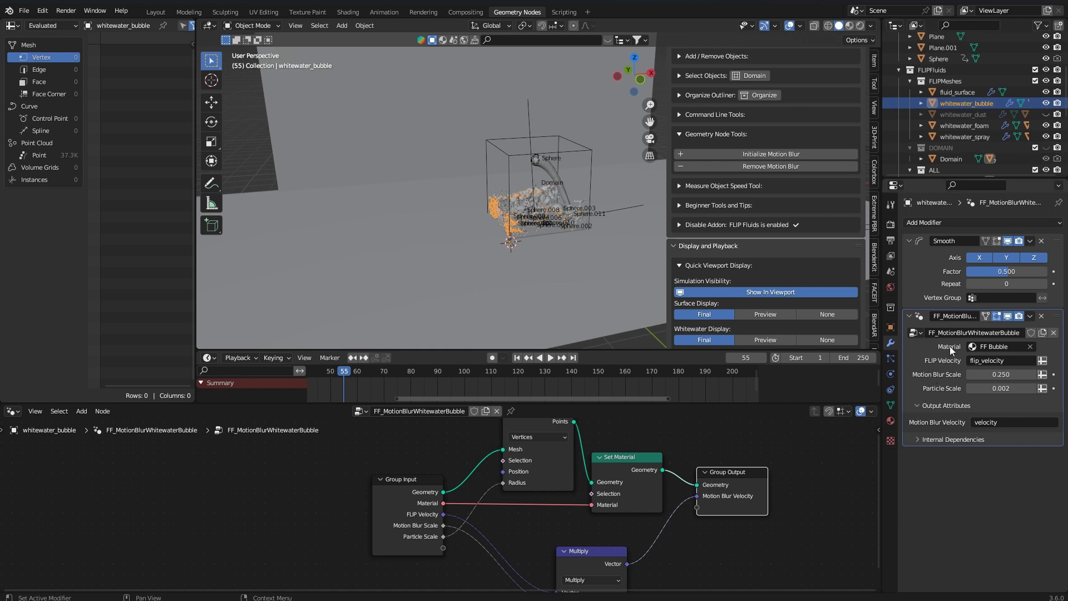
left_click(990, 346)
scroll(987, 409, "down", 15)
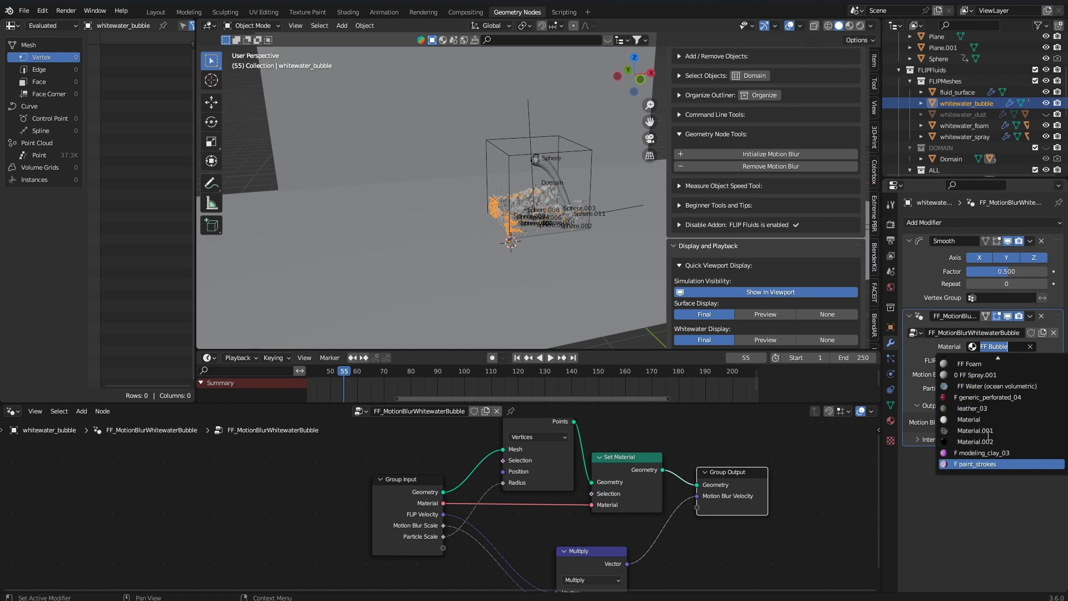
scroll(988, 437, "up", 14)
scroll(988, 438, "down", 7)
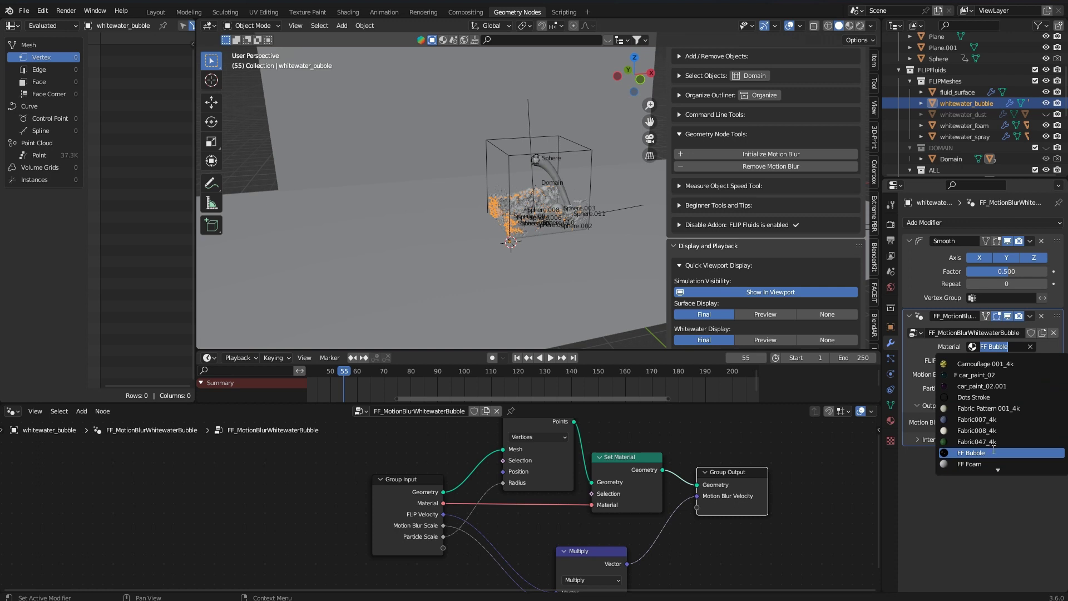
left_click(1001, 452)
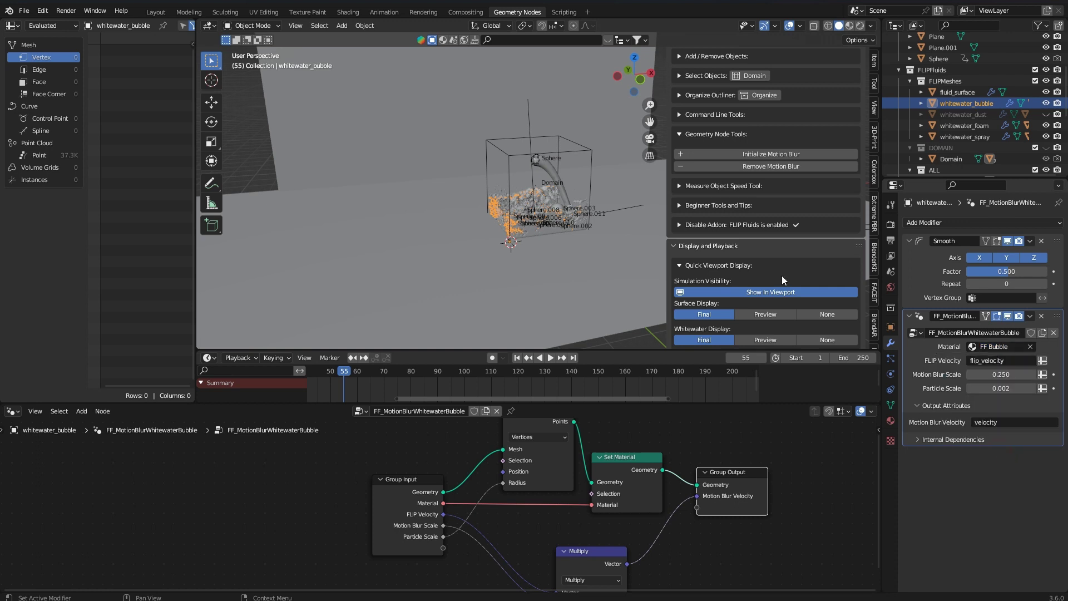
Orbit the view slightly and bring up the lower area's Editor Type list
scroll(567, 217, "up", 6)
scroll(494, 202, "up", 2)
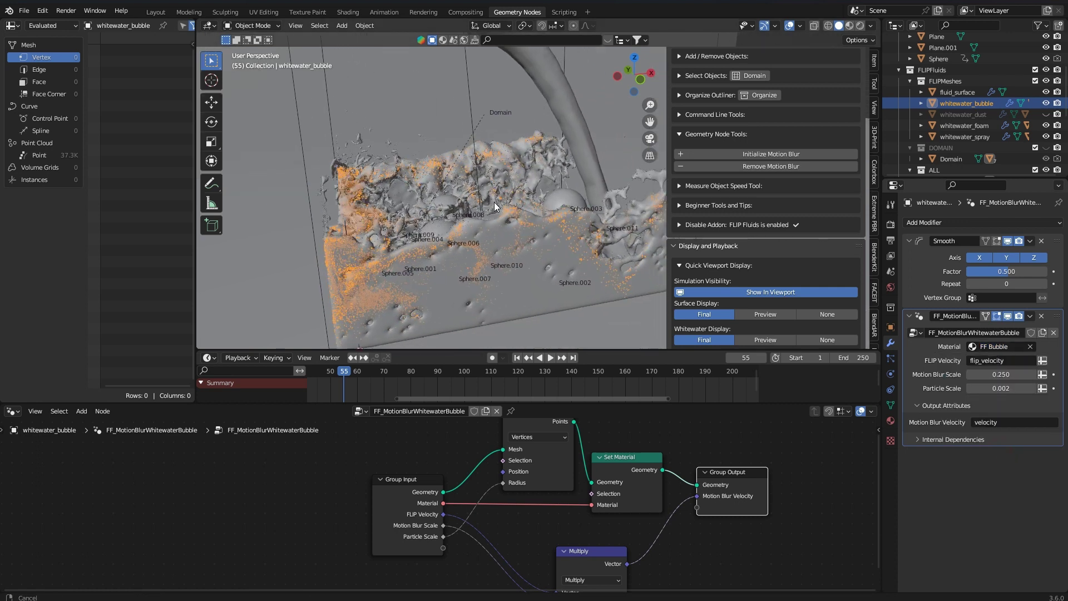
middle_click_drag(494, 202, 482, 201)
left_click(13, 412)
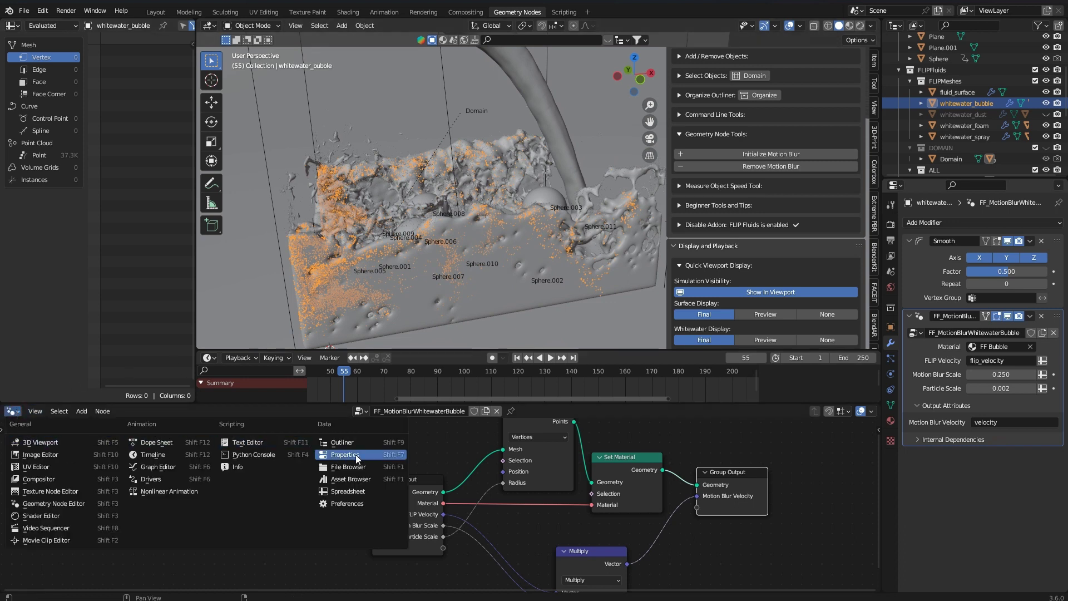
Search the Asset Browser for 'bubbl' and drag the FF Bubble material asset into the scene
left_click(358, 479)
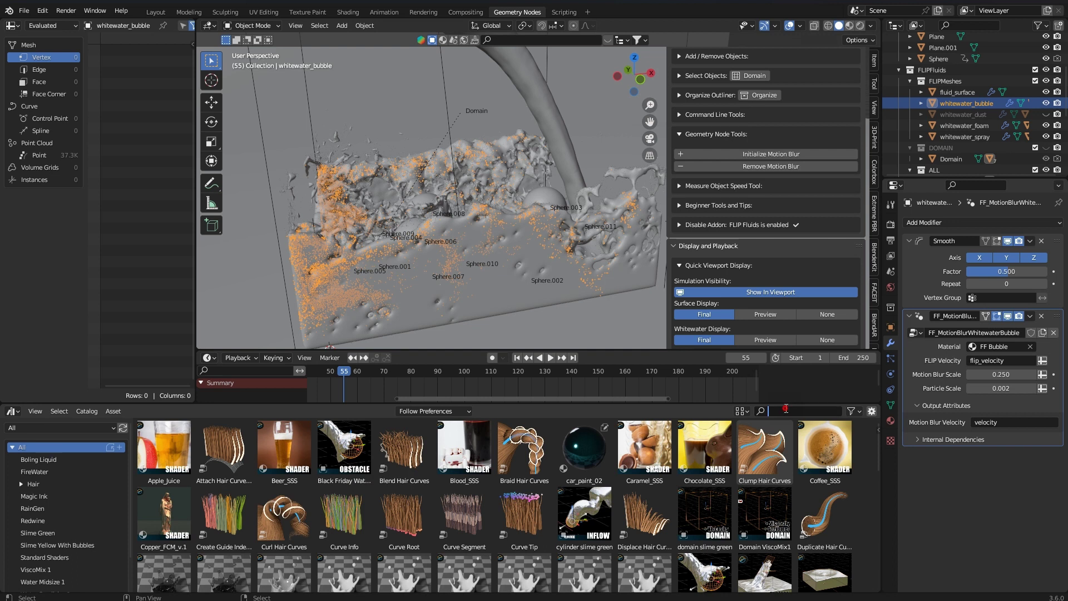
type("bubbl")
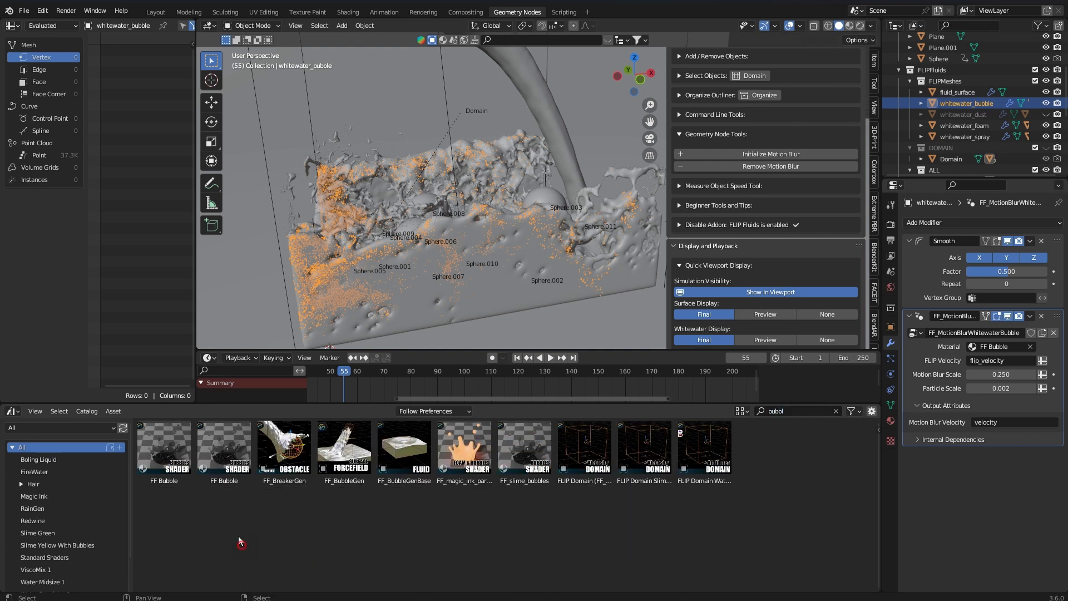
left_click_drag(161, 453, 341, 297)
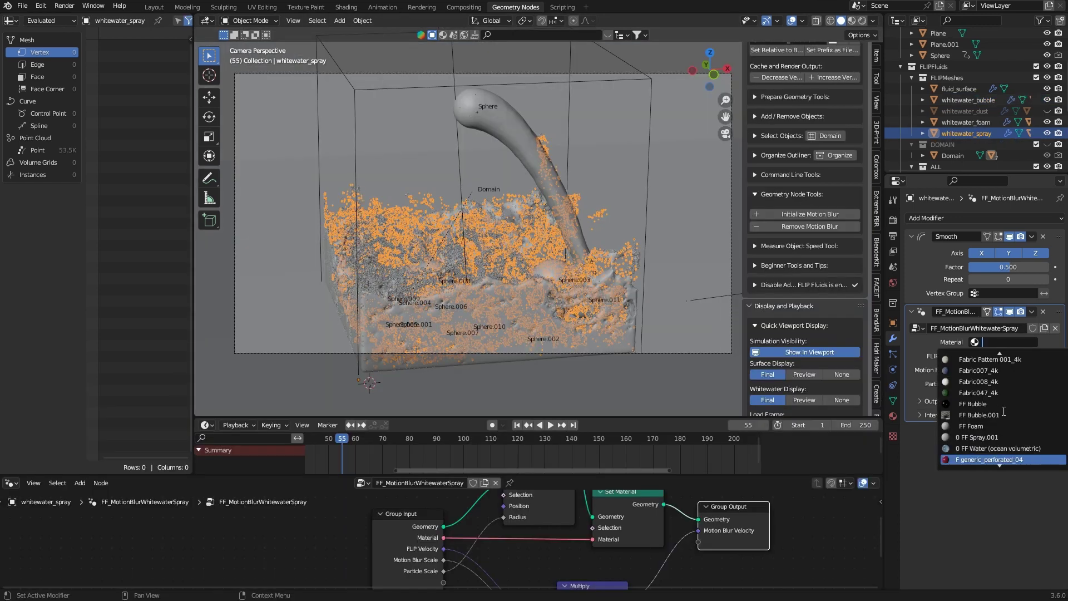
scroll(1004, 411, "down", 4)
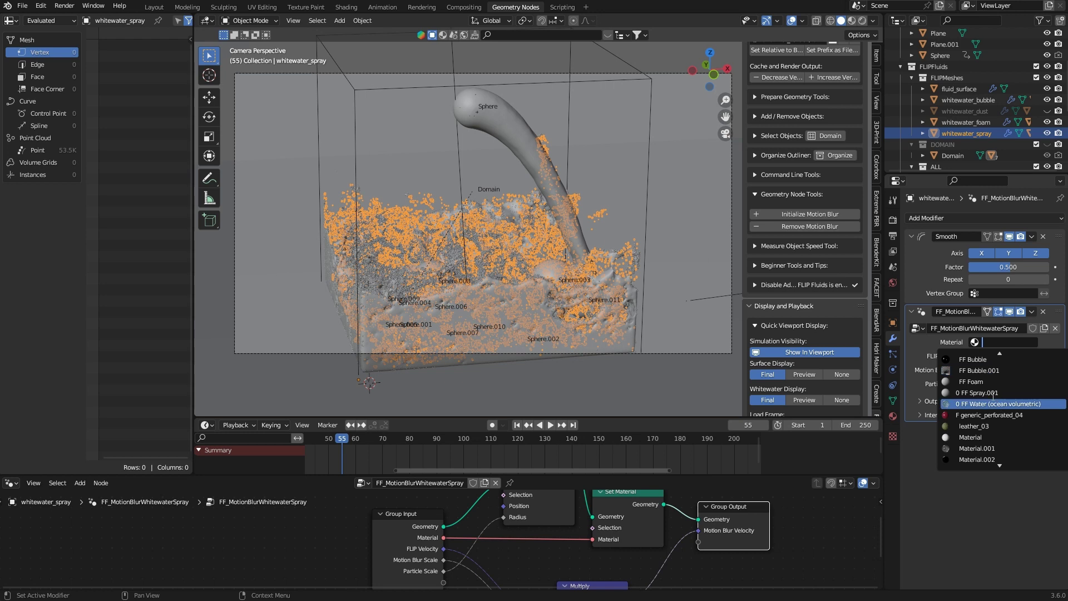
Assign FF Bubble.001 to the whitewater spray, then remove the whitewater motion-blur setup
left_click(1020, 369)
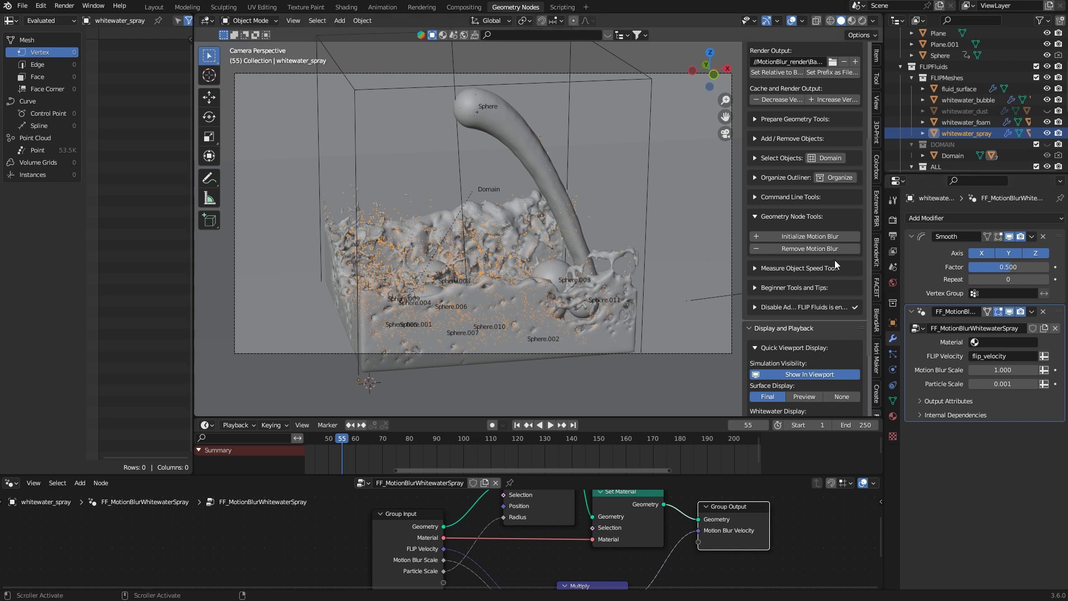
scroll(818, 266, "down", 1)
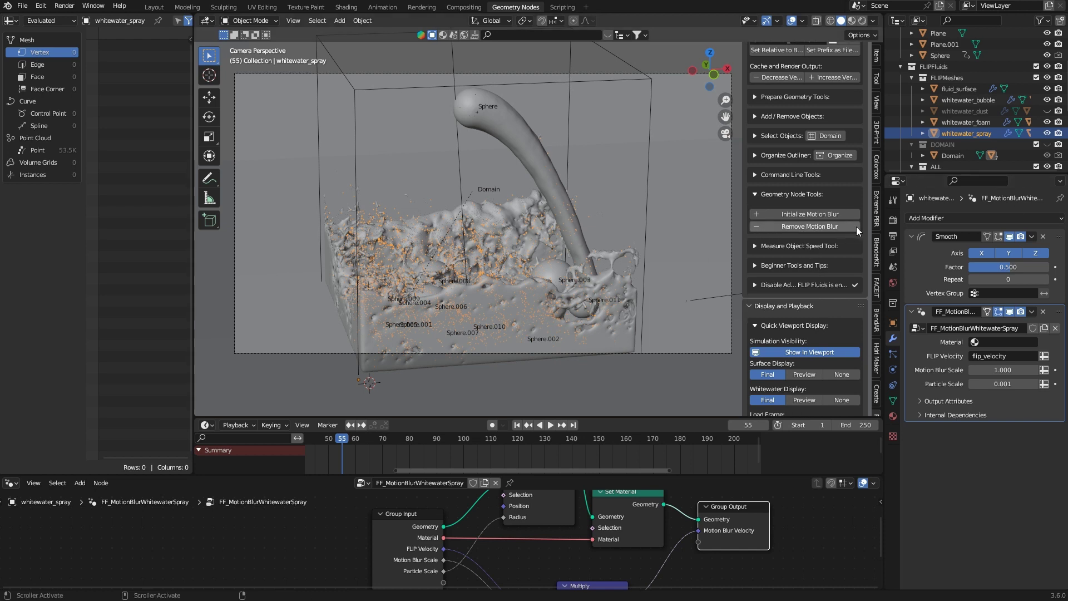
left_click(773, 225)
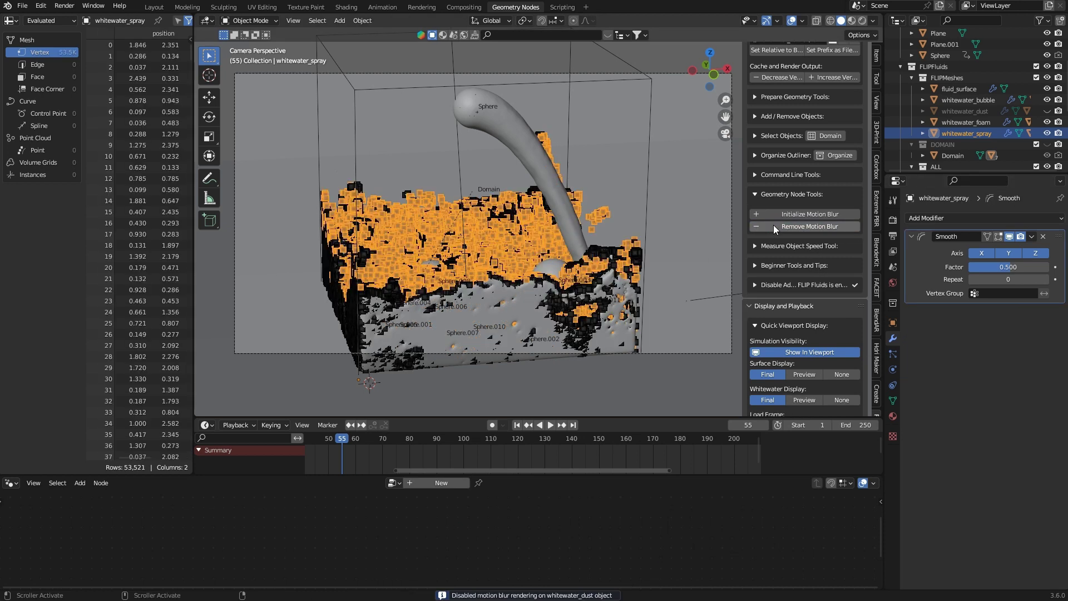